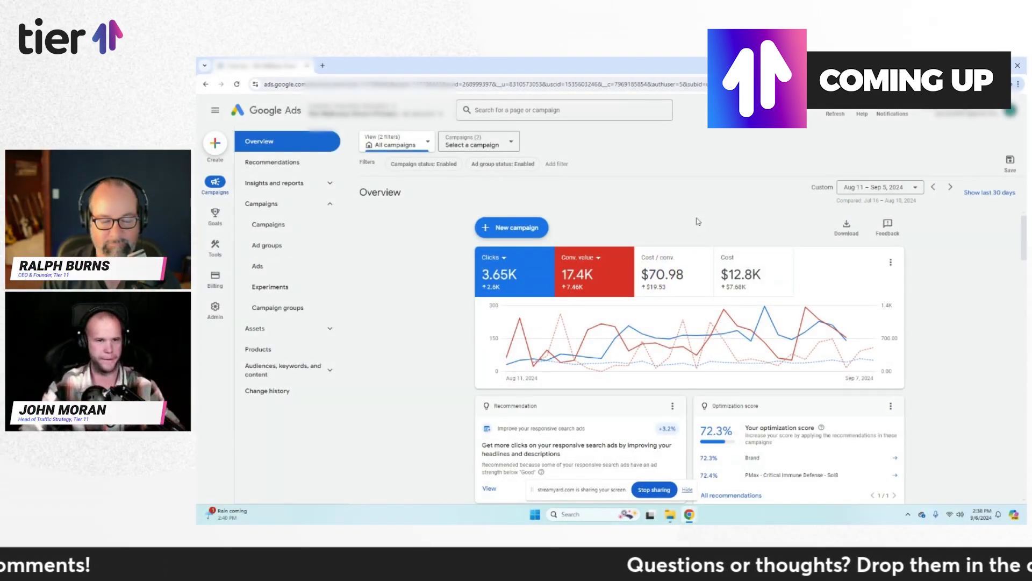
- Set the Overview date range to Last 30 days, Aug 7 – Sep 5, 2024
click(880, 187)
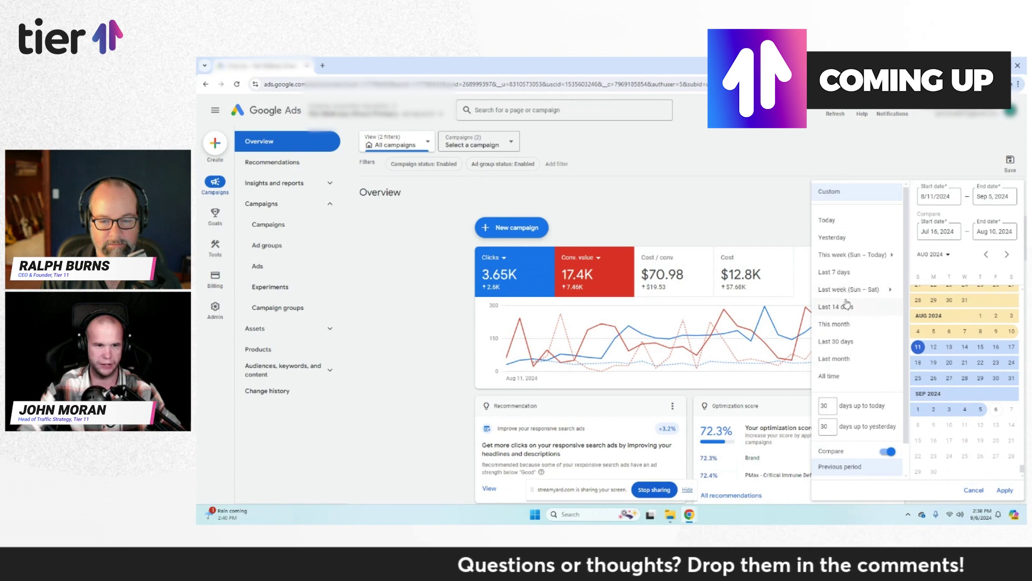
click(867, 426)
click(1005, 490)
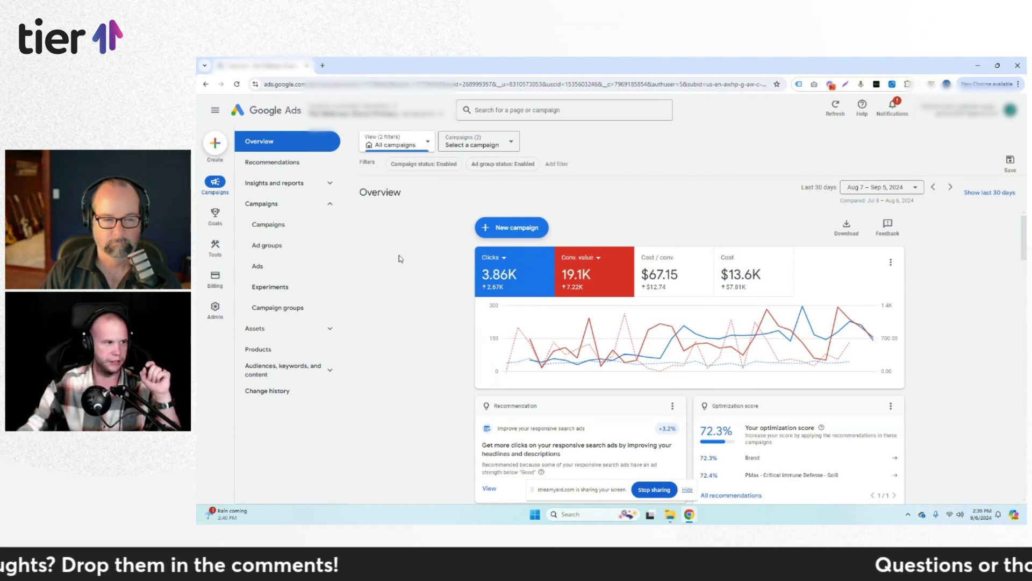
- Go to the Conversions Summary page and show the full conversion actions table
mouse_move(215, 253)
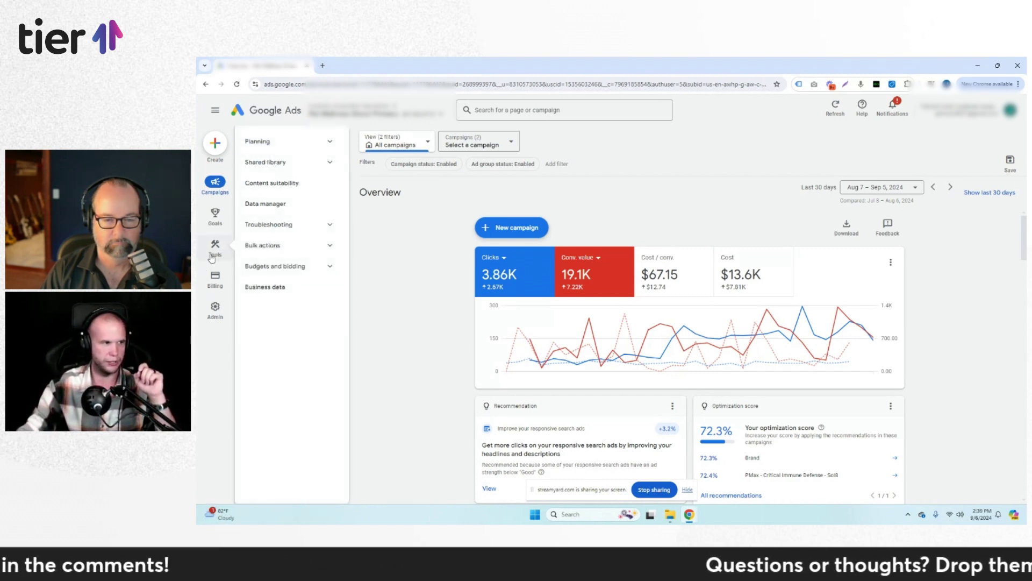
mouse_move(215, 215)
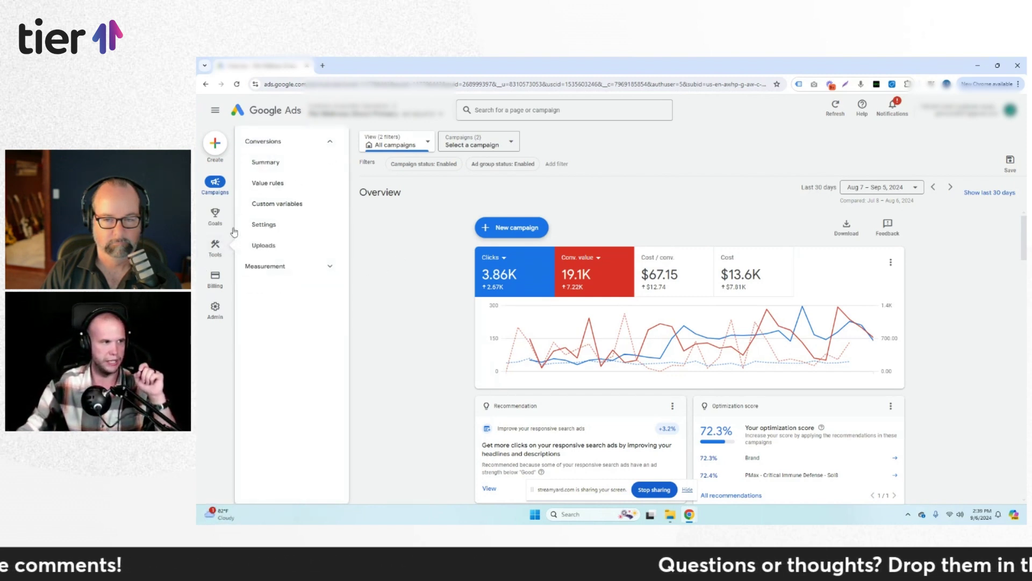
click(274, 173)
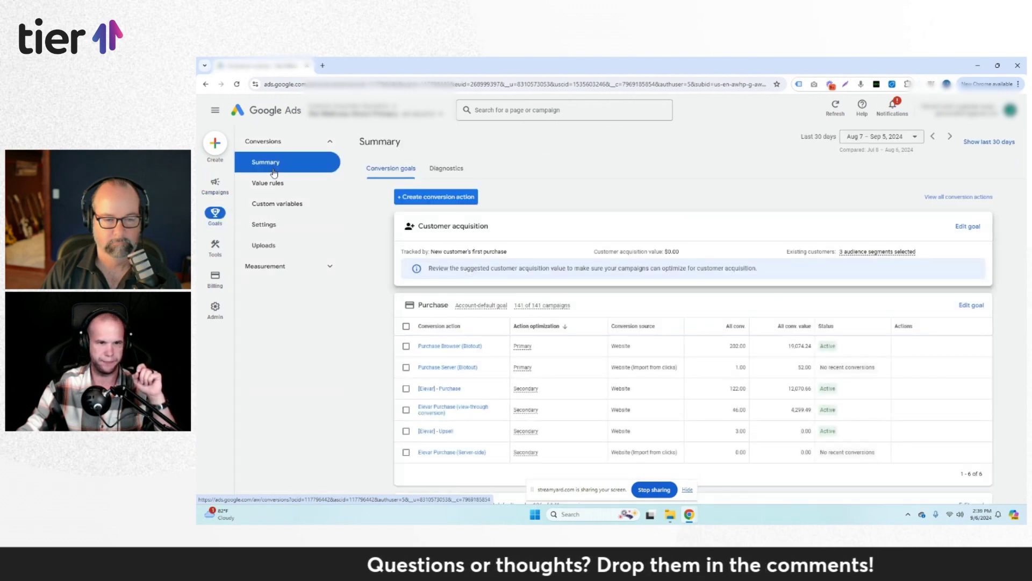
click(965, 199)
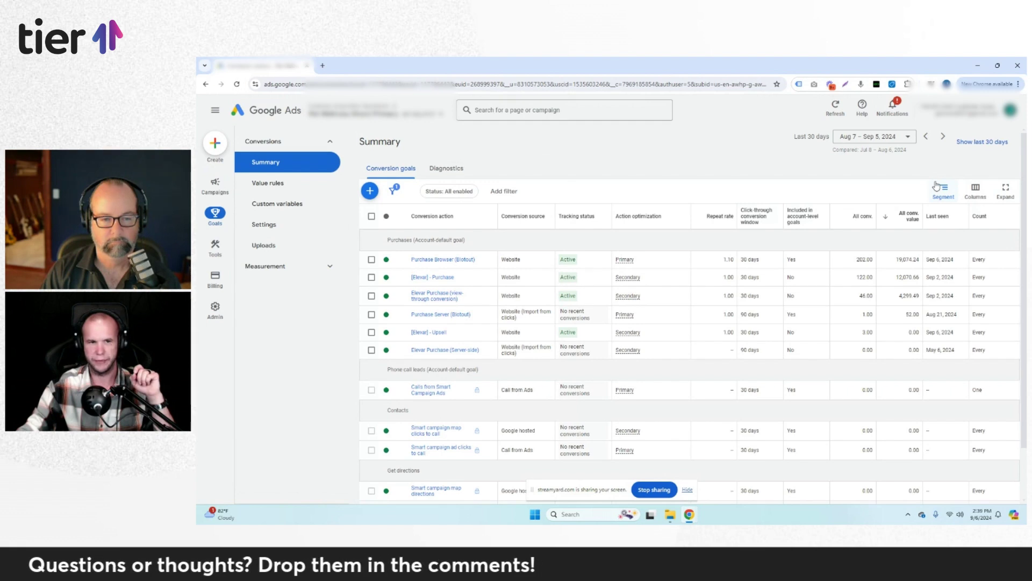
- Open Modify columns for the conversion actions table with the Performance columns expanded
click(979, 195)
click(975, 215)
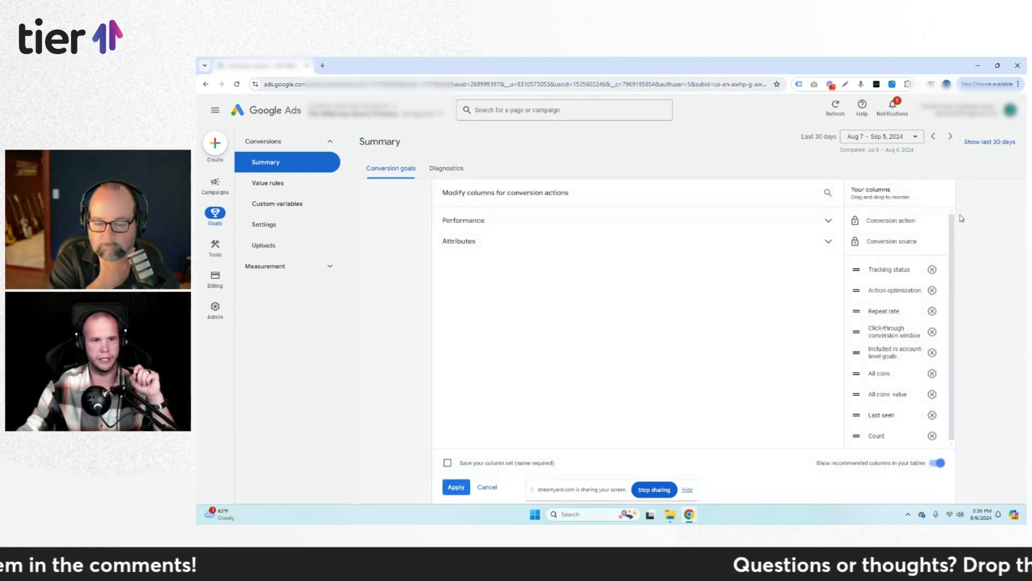
click(825, 221)
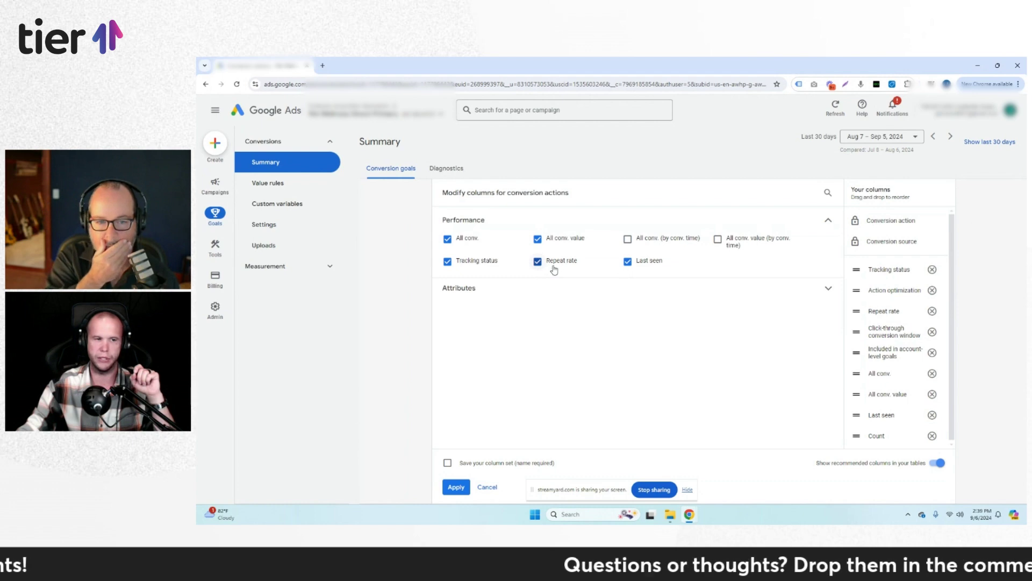
mouse_move(554, 270)
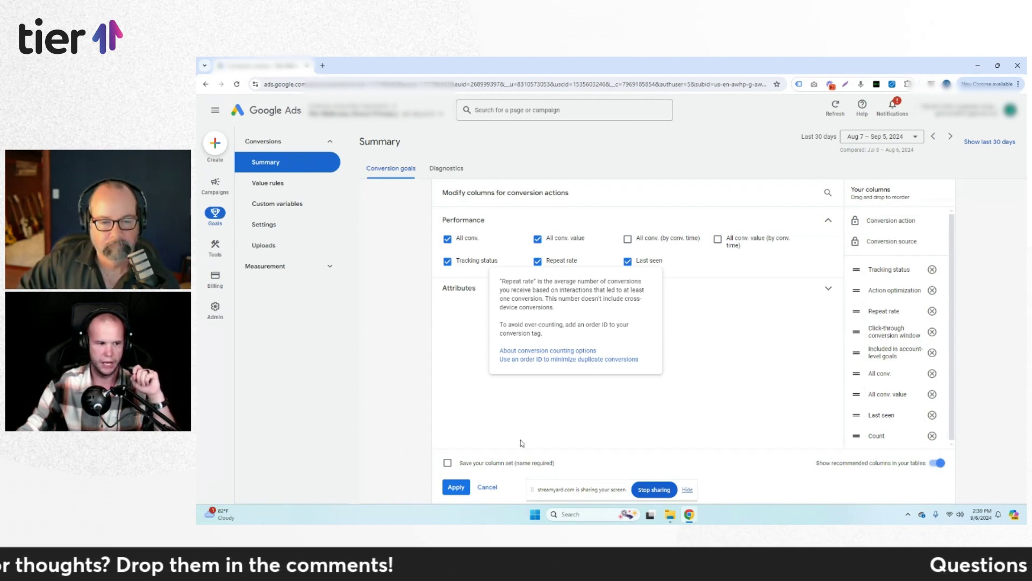
- Close the column editor and highlight the 1.10 repeat rate and 19,074 all conv. value
click(456, 487)
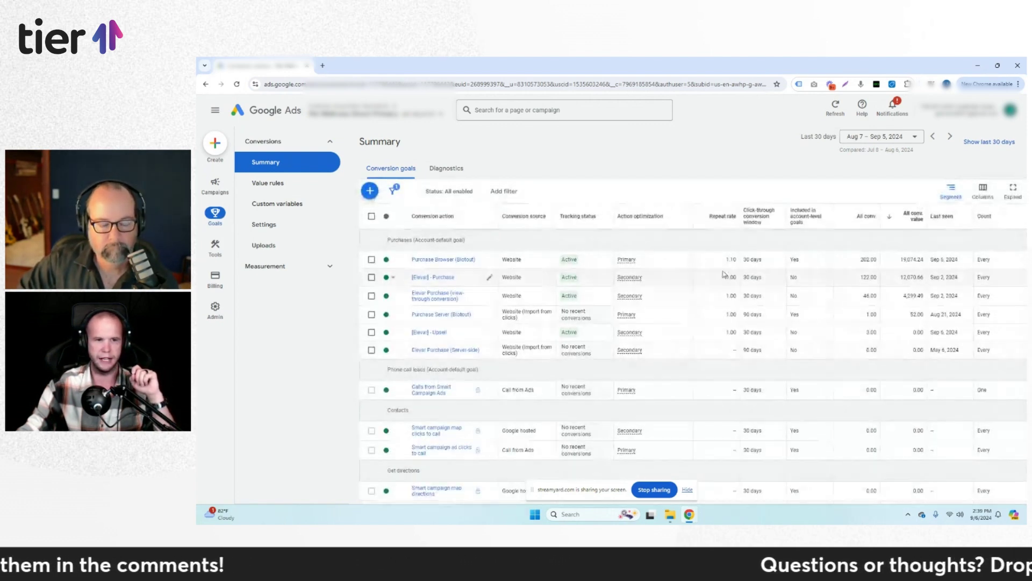
double_click(732, 260)
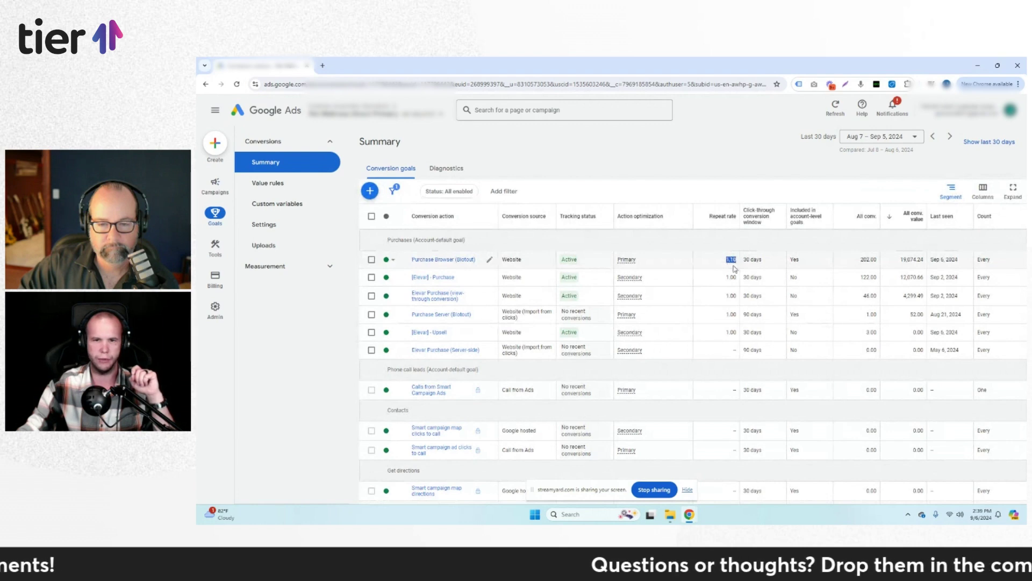
drag(901, 260, 919, 260)
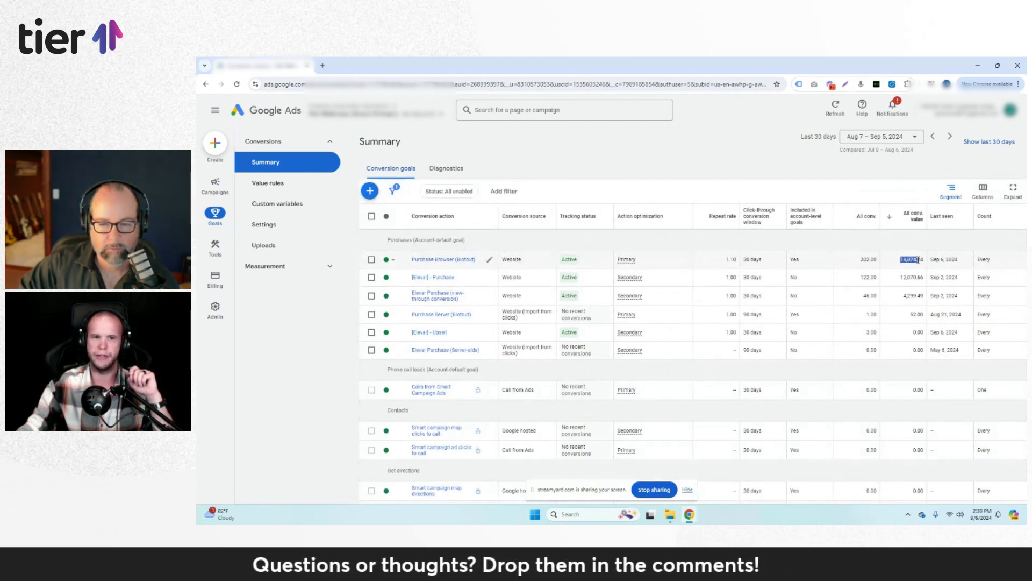
click(918, 260)
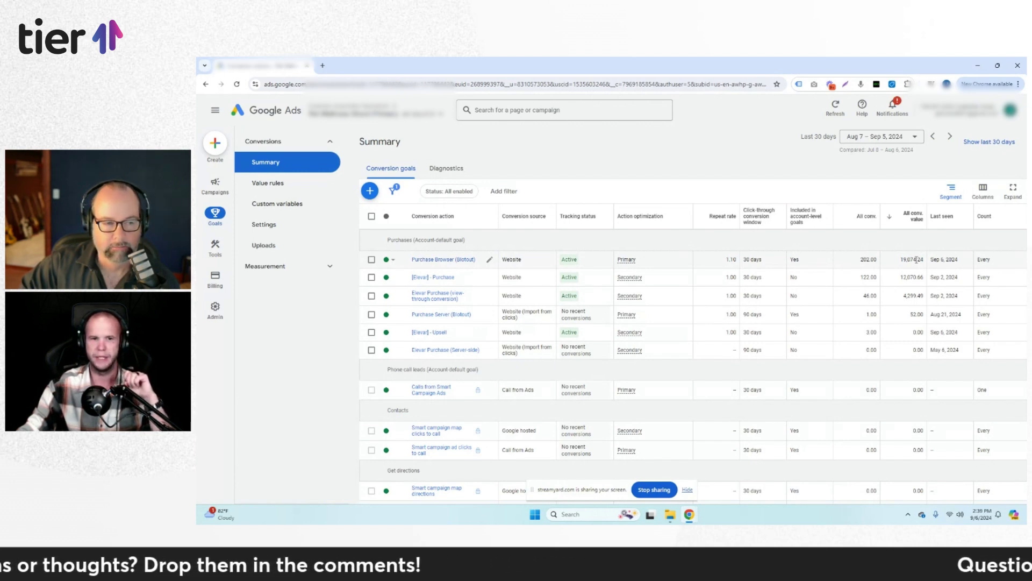
drag(902, 260, 917, 260)
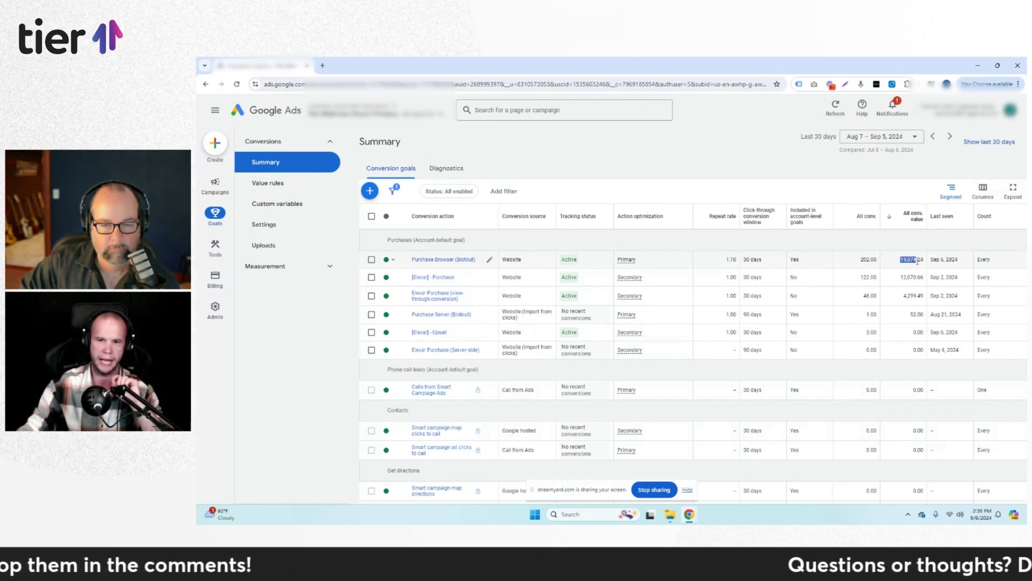
click(903, 259)
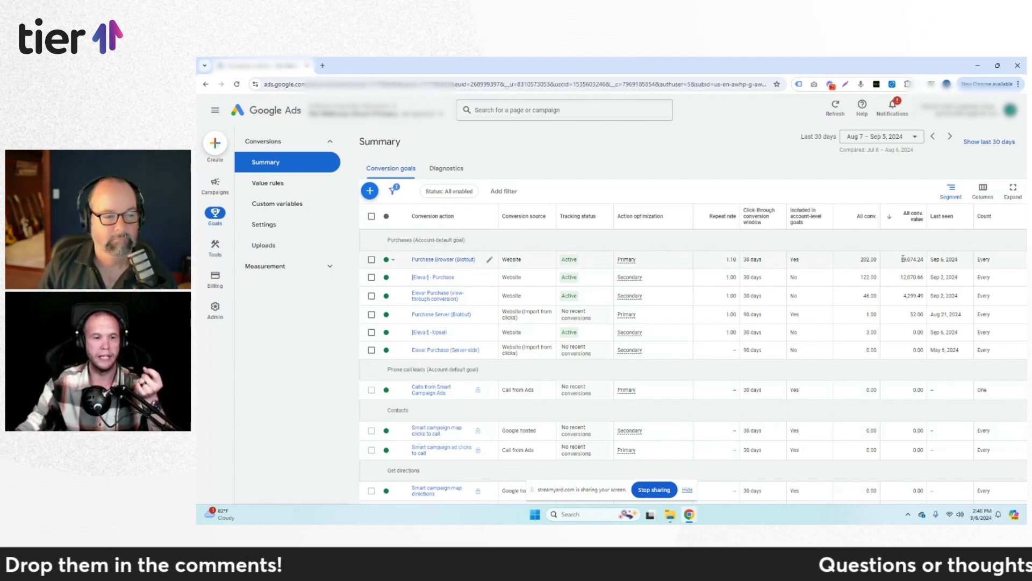
- Highlight the Purchase Browser's 1.10 repeat rate and its 19,074.24 all conv. value
double_click(729, 260)
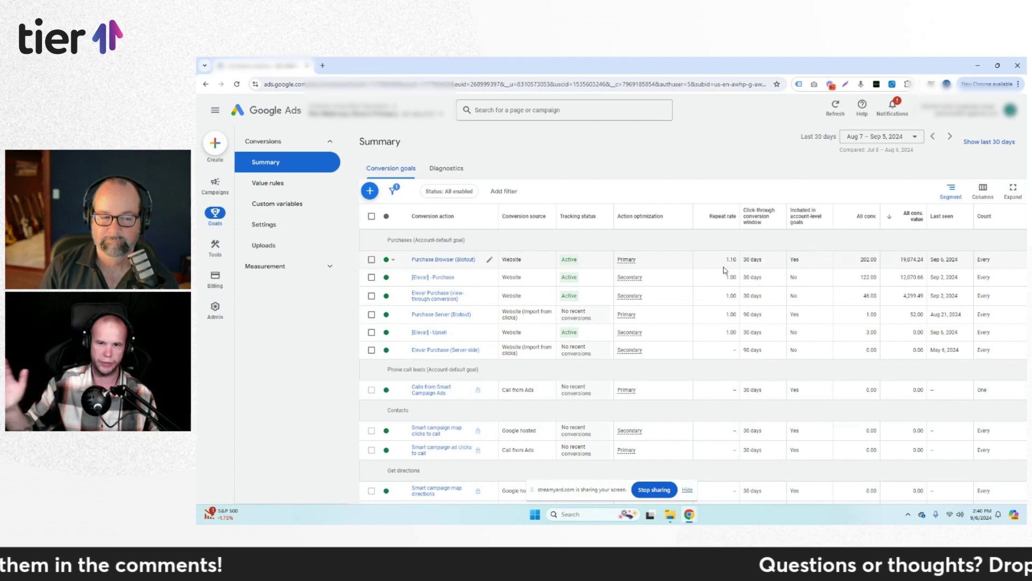
drag(900, 260, 914, 261)
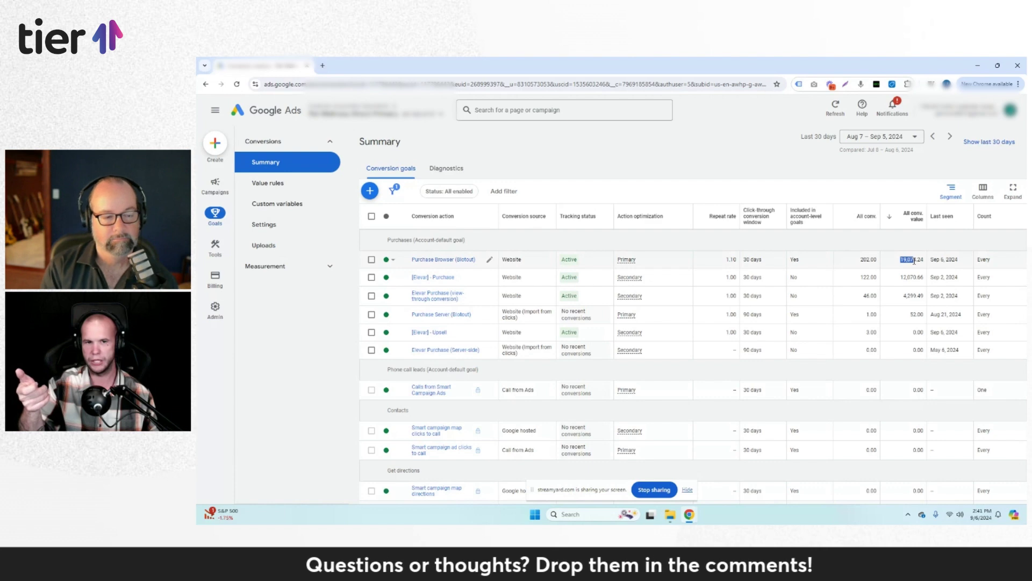
click(459, 260)
click(484, 180)
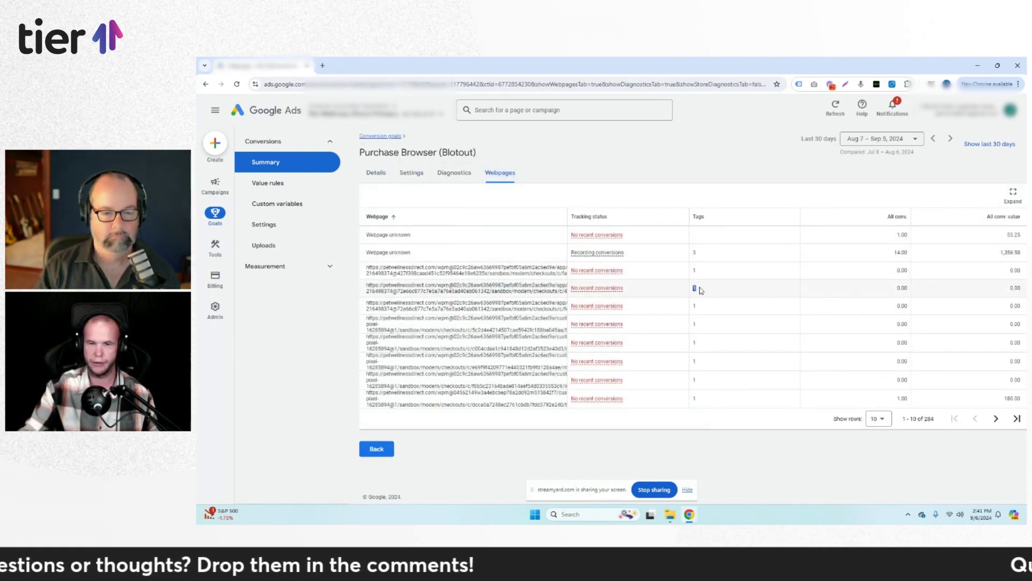
click(703, 293)
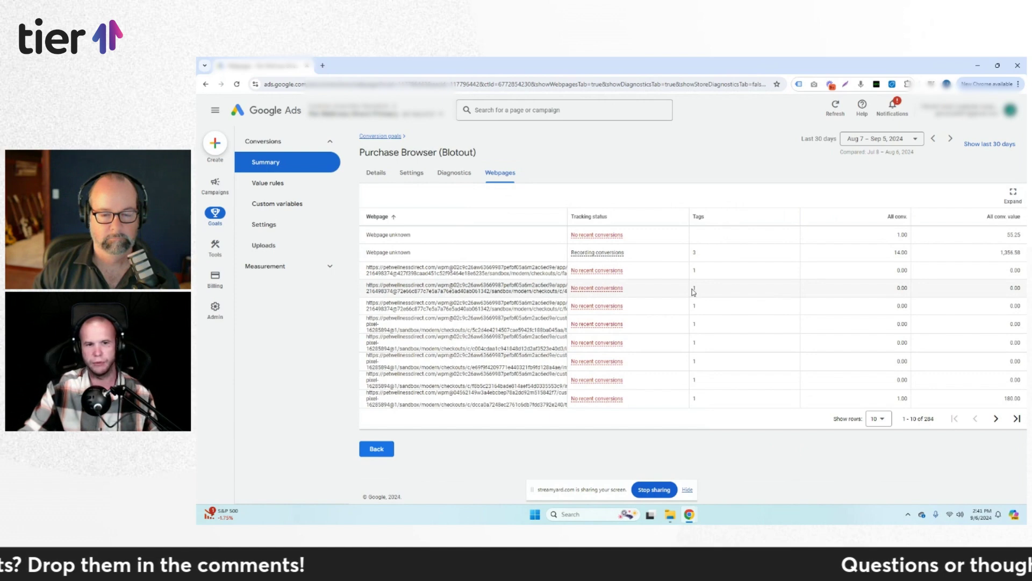
double_click(694, 288)
click(968, 218)
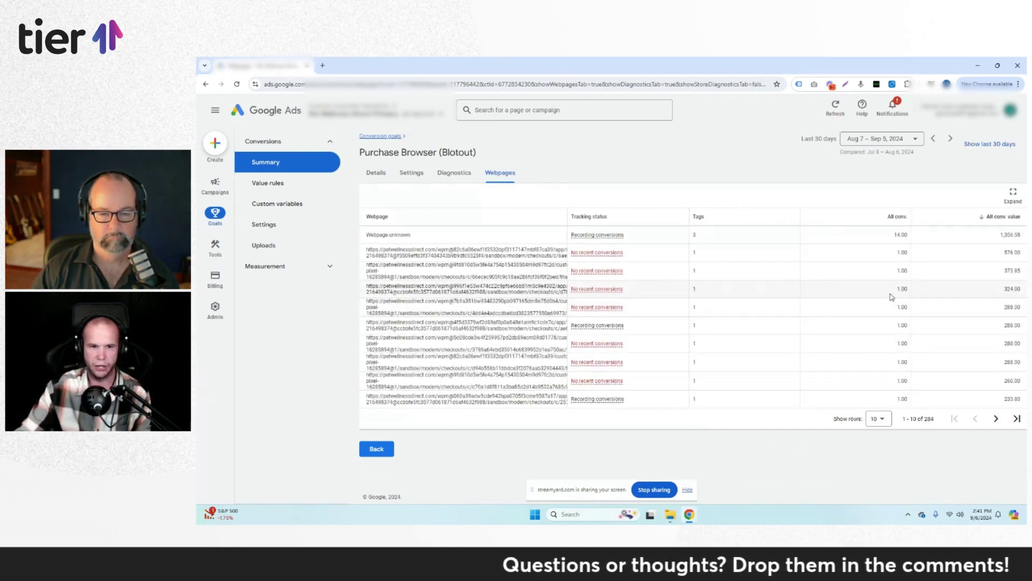
mouse_move(892, 295)
mouse_down()
mouse_move(913, 296)
mouse_move(902, 290)
mouse_up()
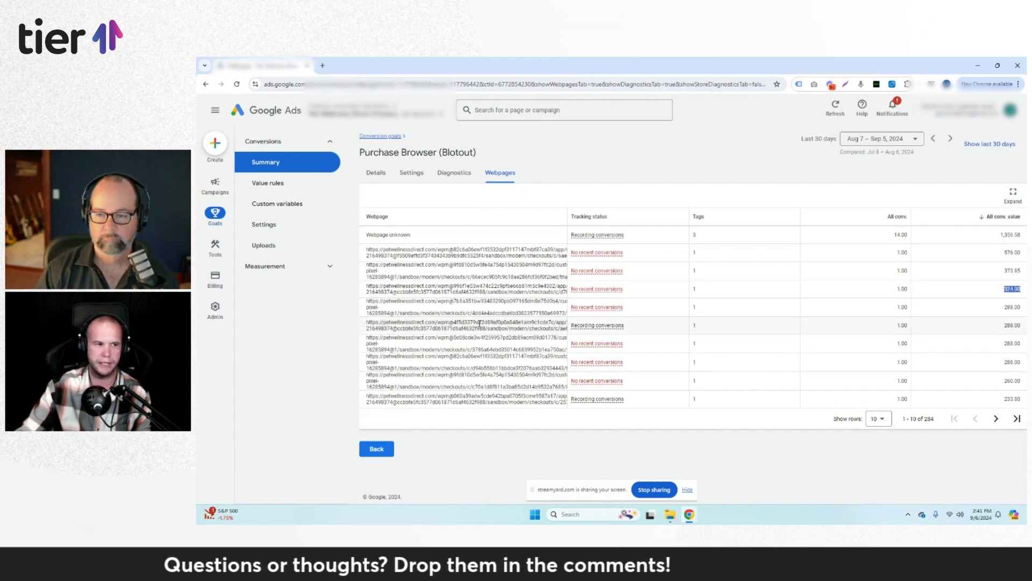
triple_click(471, 287)
drag(471, 286, 322, 67)
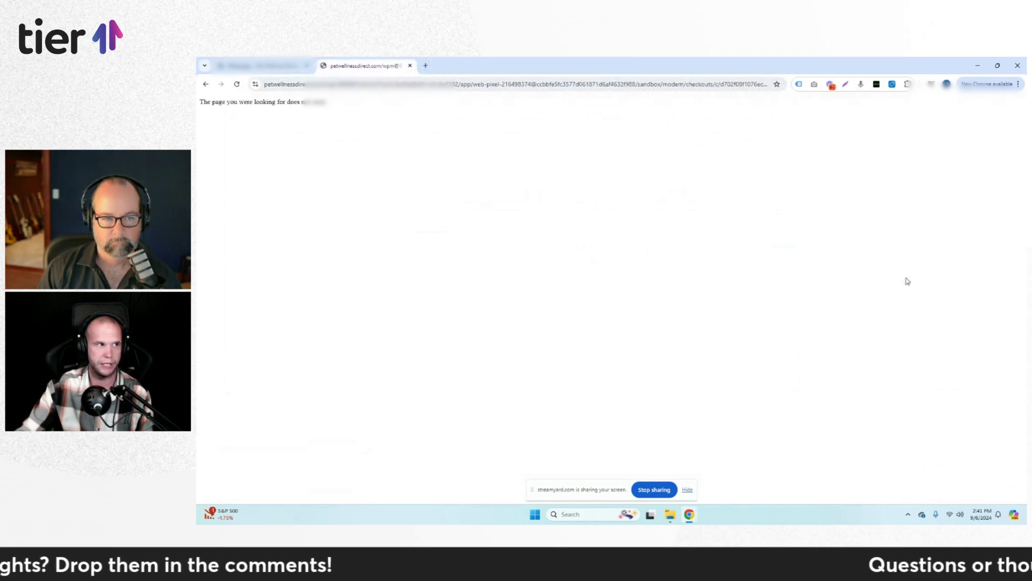
click(410, 67)
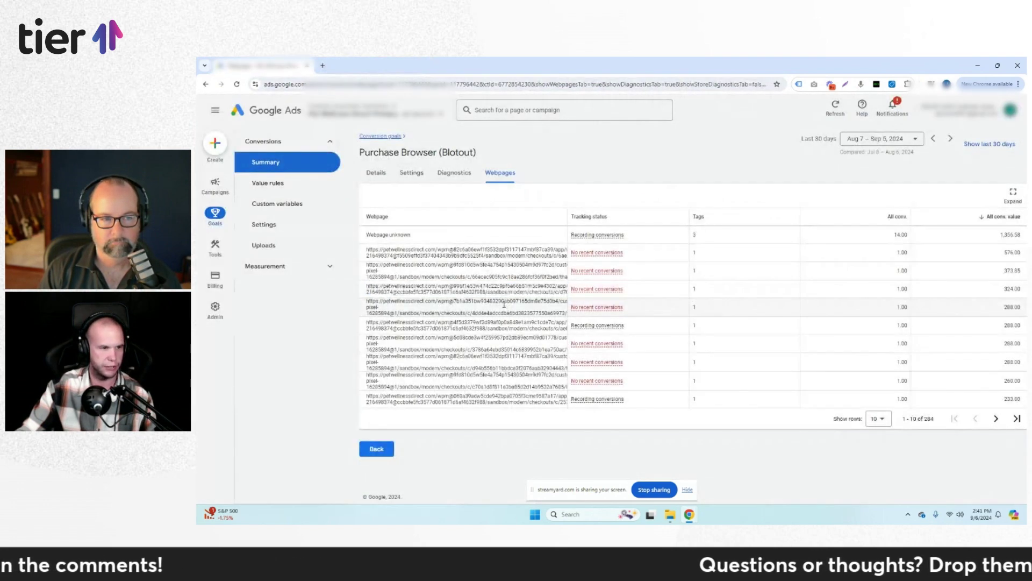
click(322, 66)
key(ctrl+v)
key(Return)
click(410, 67)
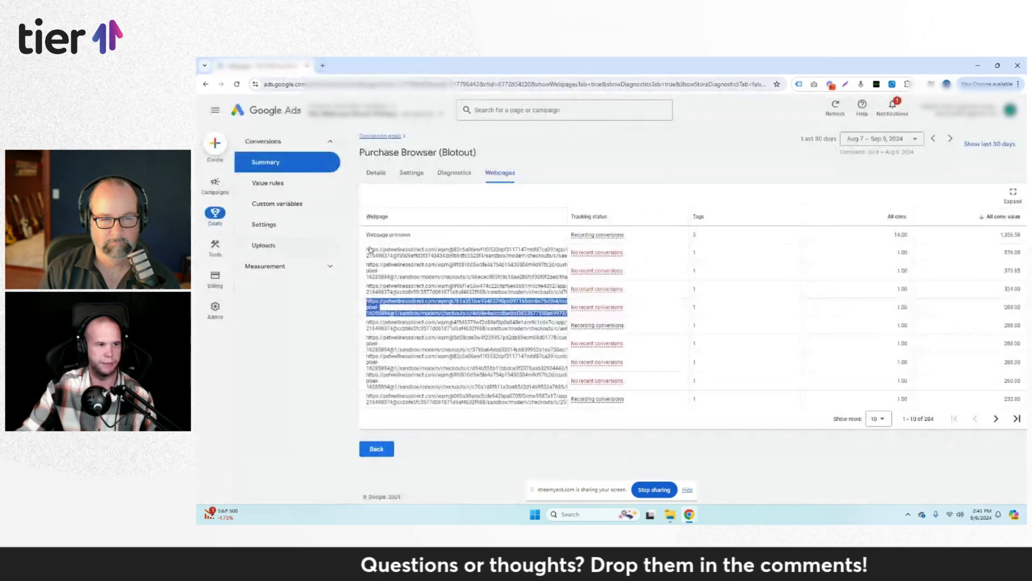
drag(567, 213, 864, 321)
click(864, 320)
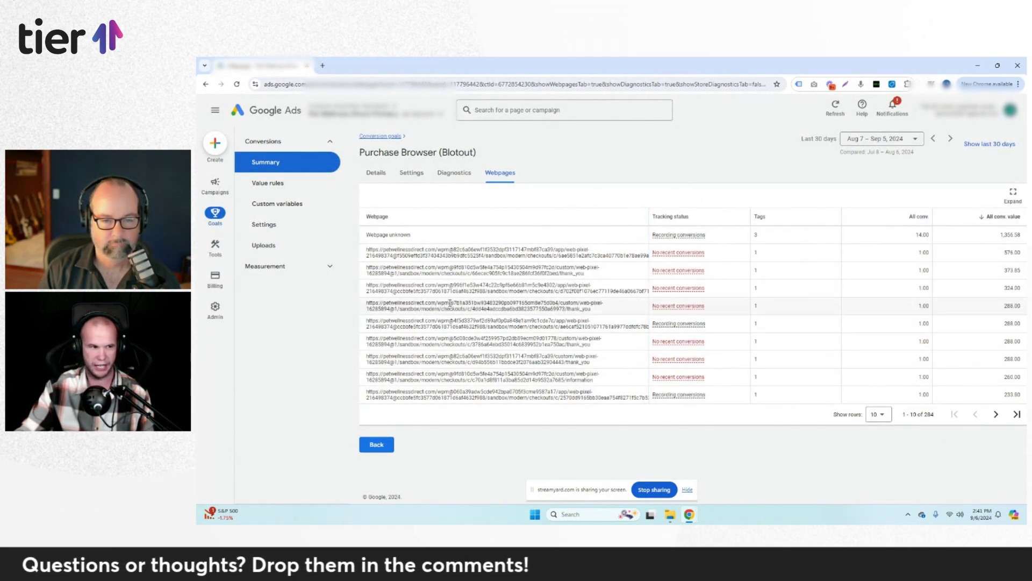
drag(455, 302, 560, 303)
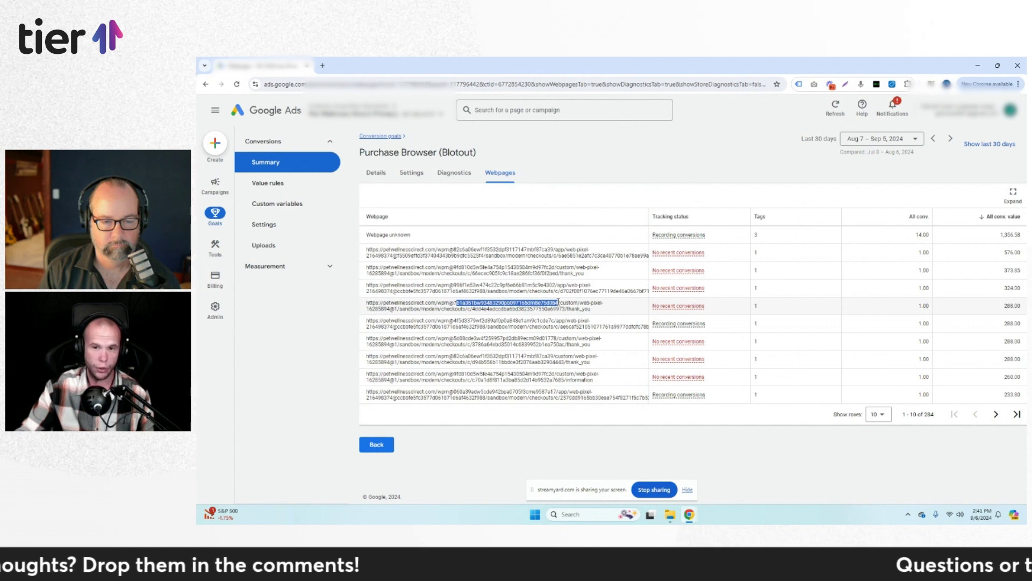
double_click(924, 306)
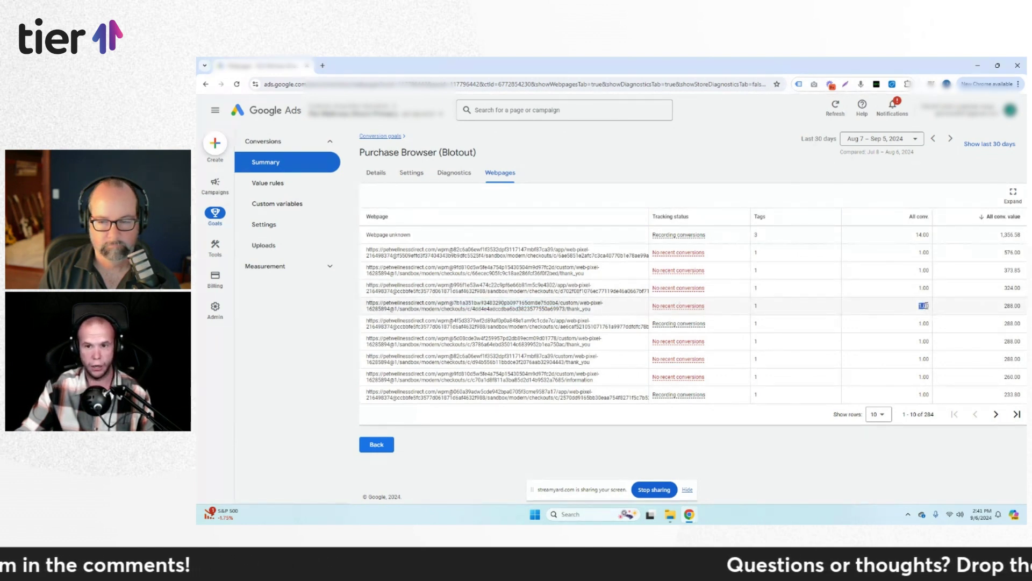
double_click(1013, 305)
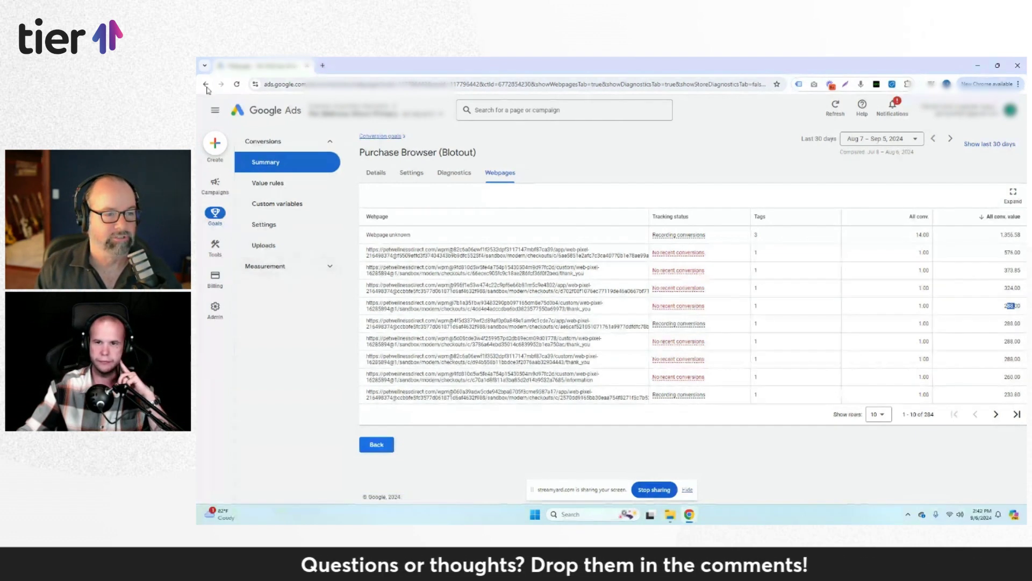
- Go back to the Purchase Browser (Blotout) details showing data-driven attribution and a 30-day click window
key(alt+Left)
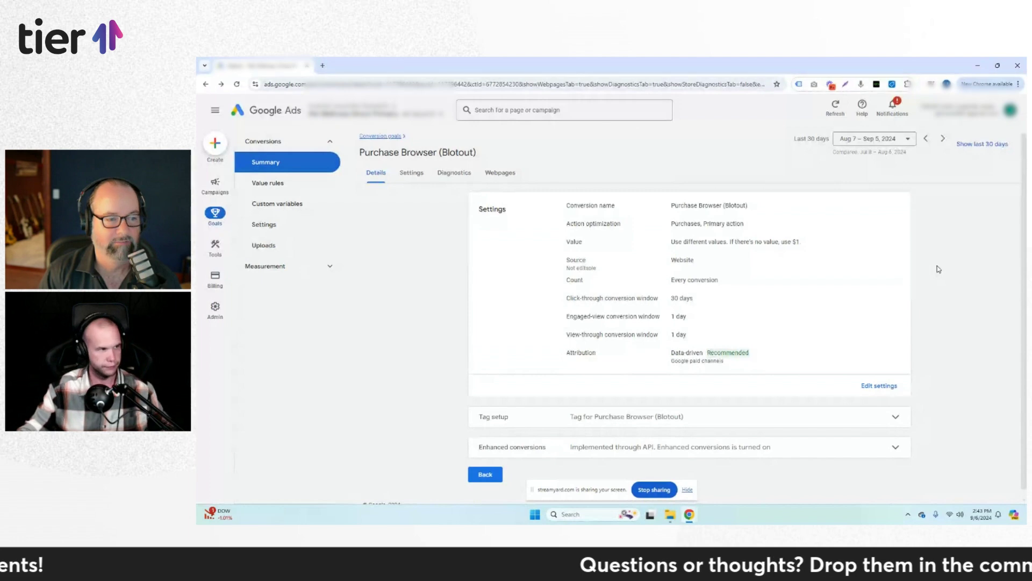
mouse_move(213, 248)
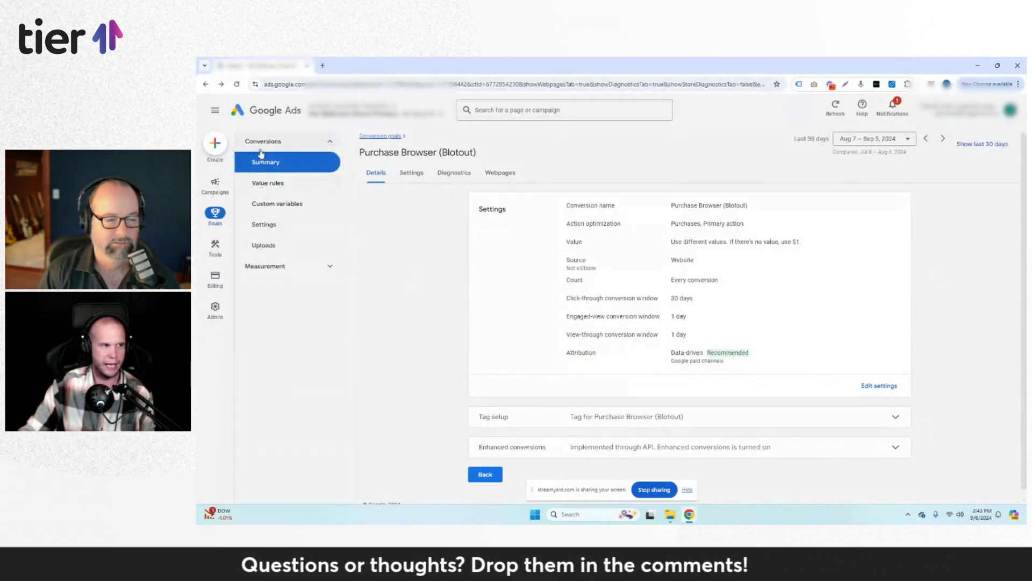
- Open the Campaigns table listing Brand and PMax campaigns for Aug 7 – Sep 5, 2024
click(216, 183)
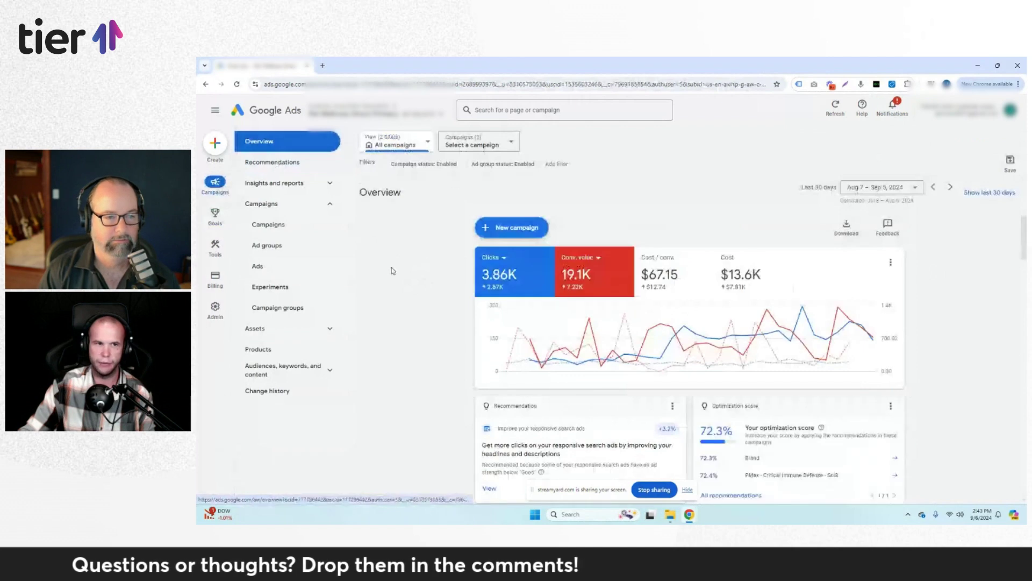
click(268, 224)
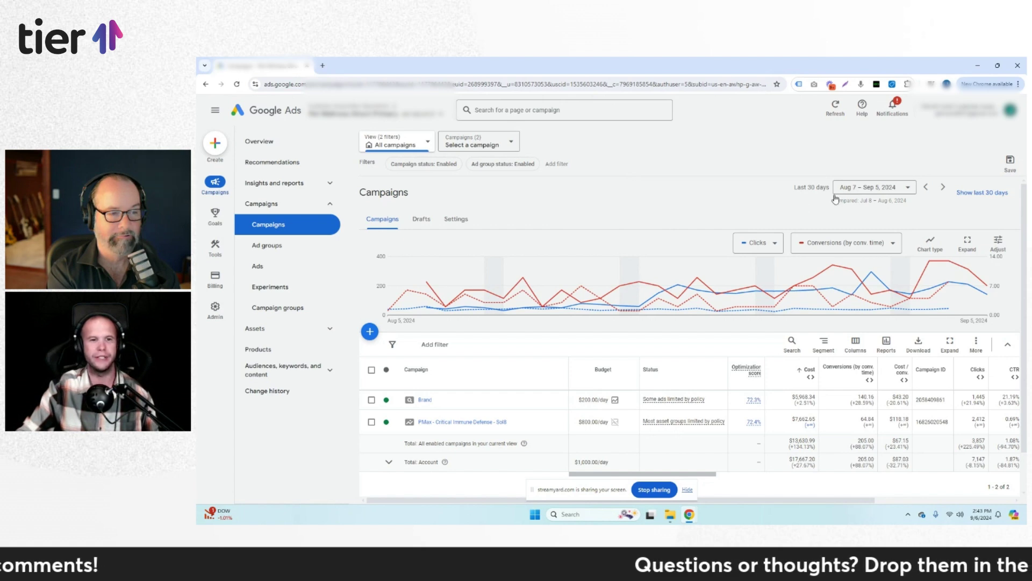
click(874, 187)
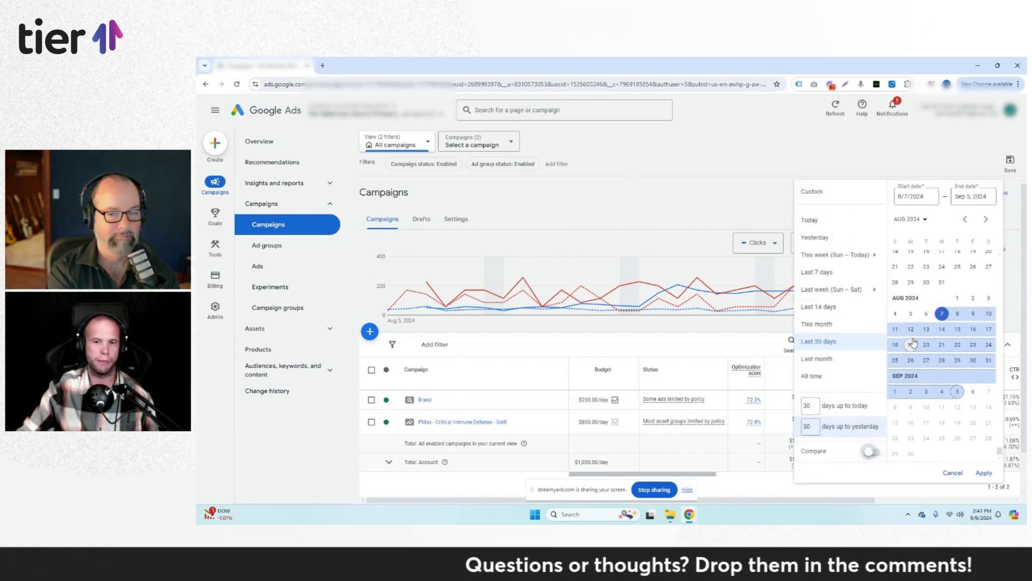
click(753, 156)
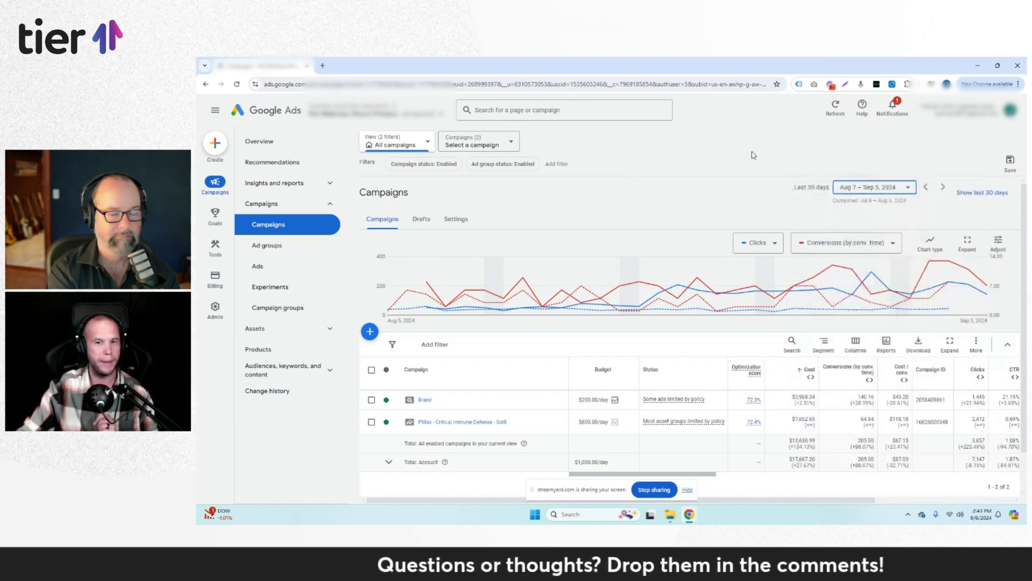
- Segment campaigns by Days to conversion and expand Conversions into Aug 7–Sep 5 vs Jul 8–Aug 6 columns
click(827, 352)
mouse_move(775, 340)
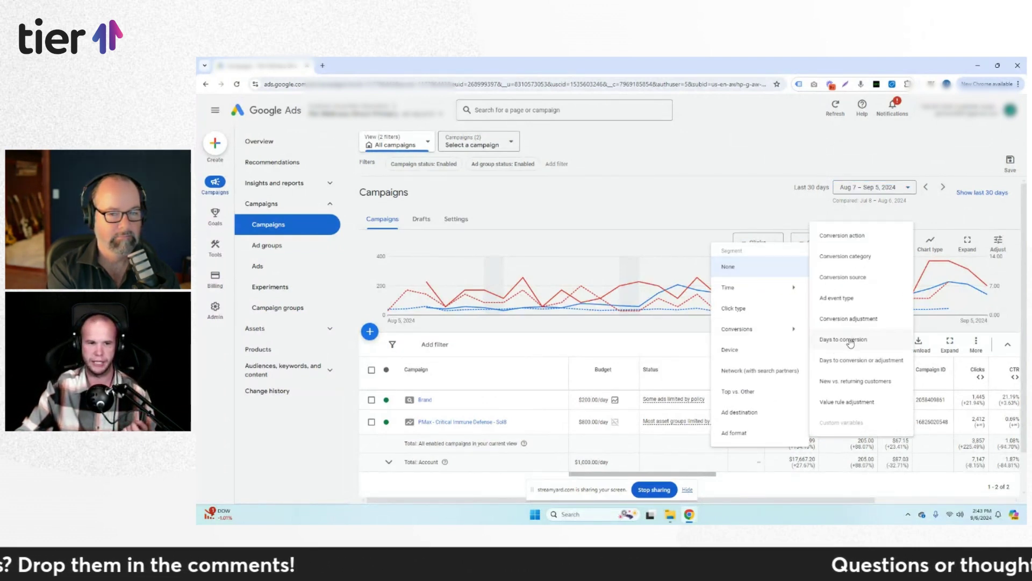
click(852, 343)
mouse_move(672, 320)
scroll(672, 320, down, 3)
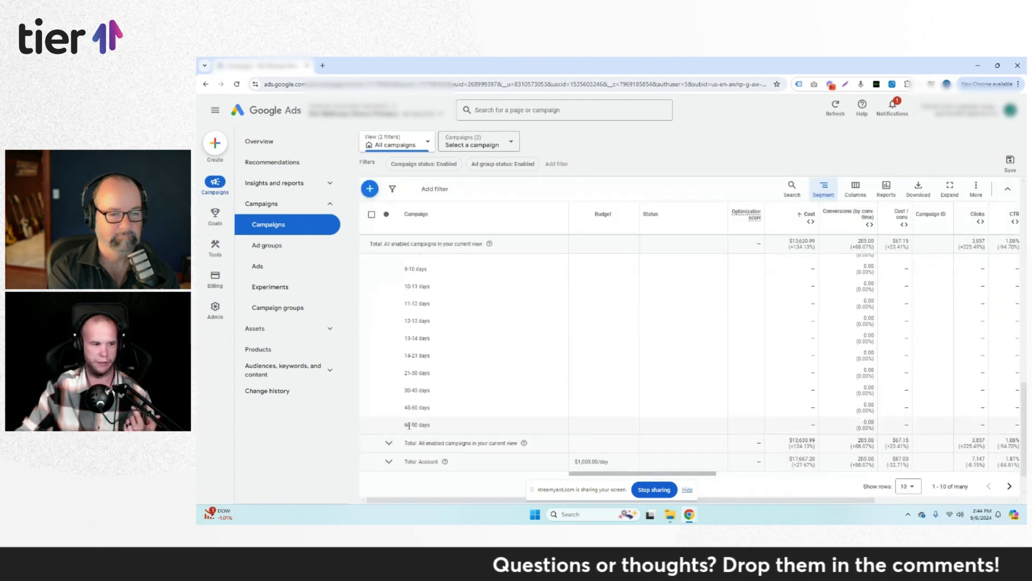
click(869, 224)
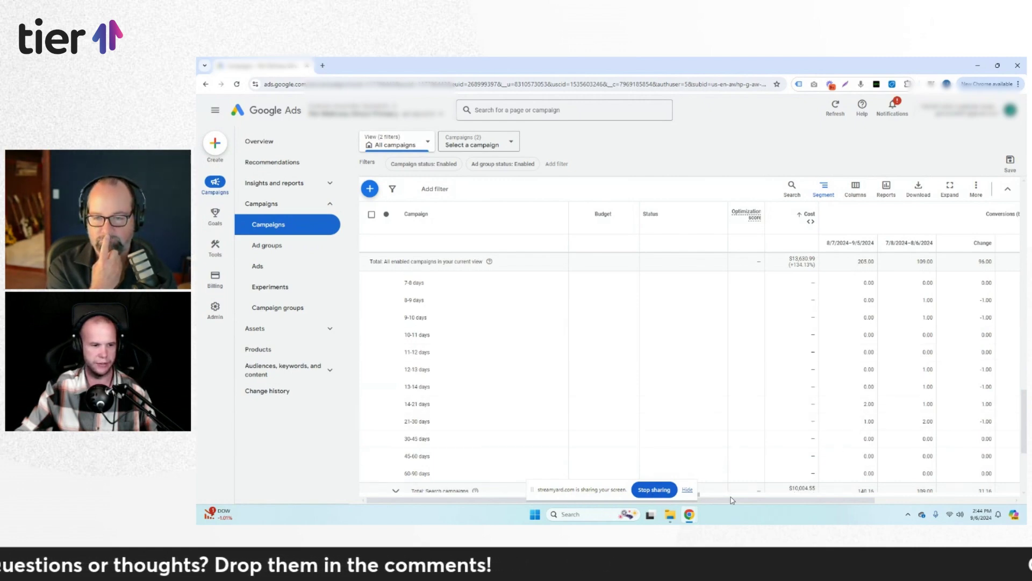
drag(733, 501, 839, 503)
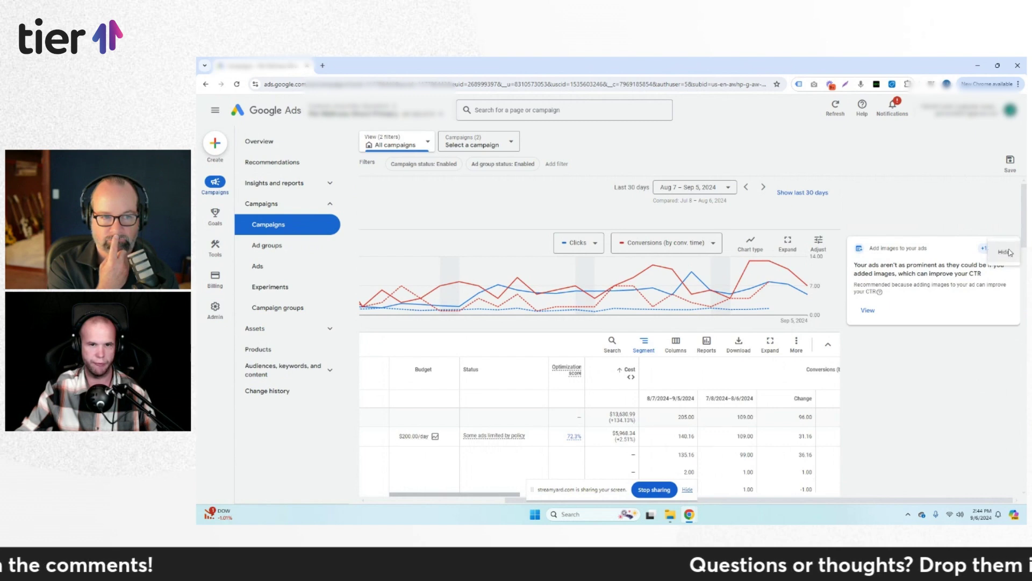
click(1004, 254)
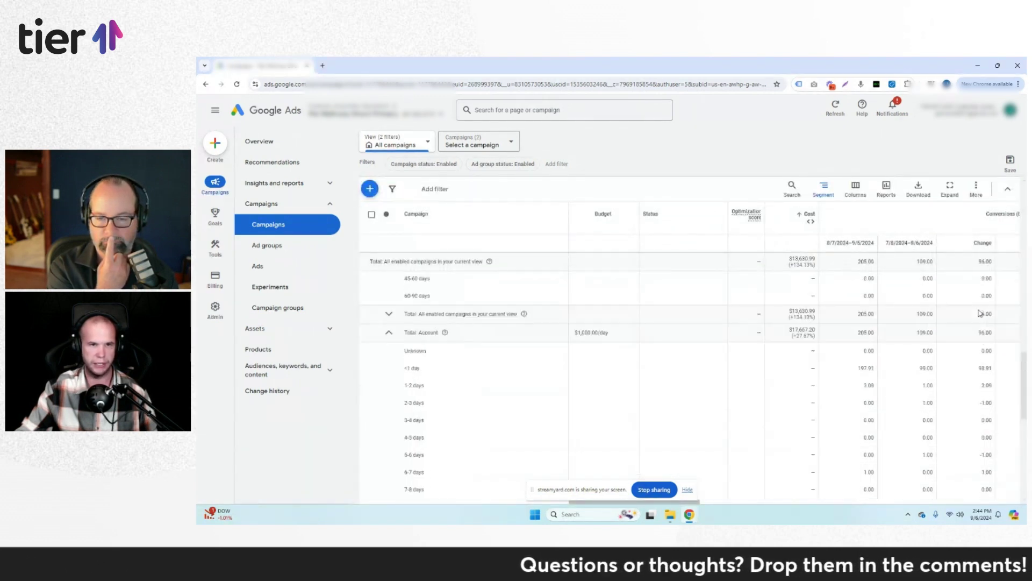
- Change the date range to May 1 – Sep 5, 2024 with comparison turned off
click(874, 187)
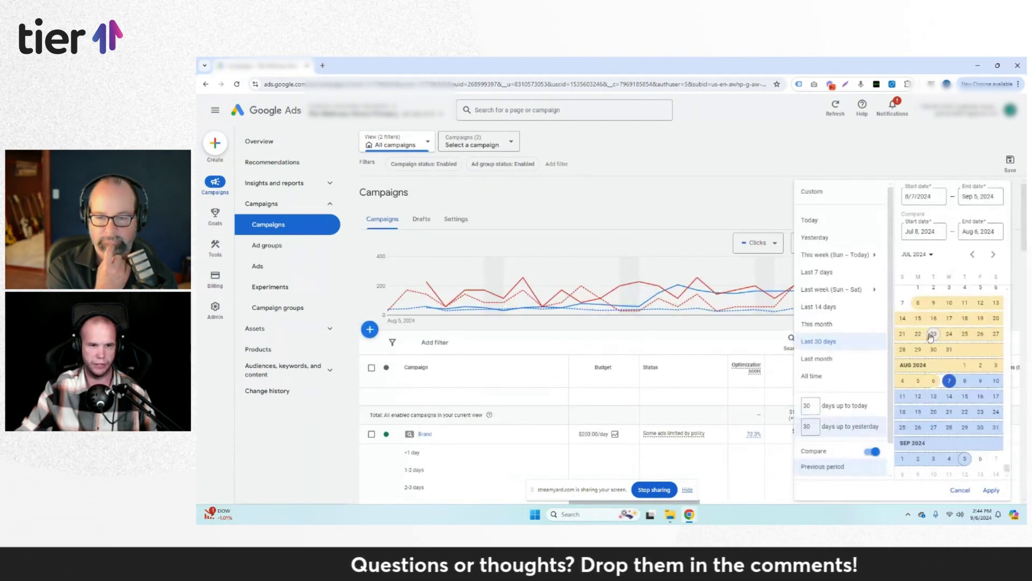
scroll(921, 423, up, 5)
click(872, 451)
scroll(942, 327, up, 2)
click(942, 336)
scroll(952, 393, down, 6)
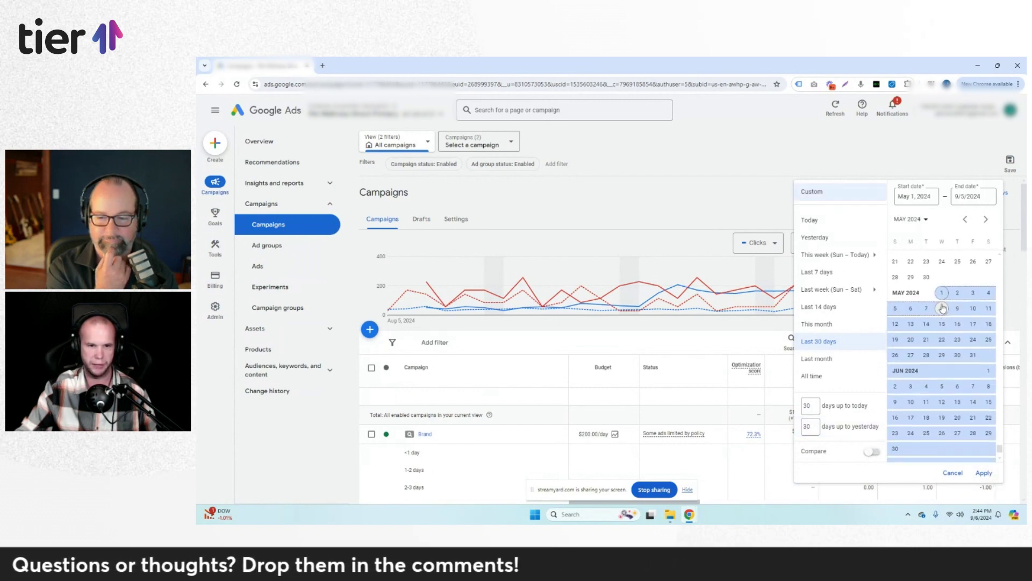
click(984, 472)
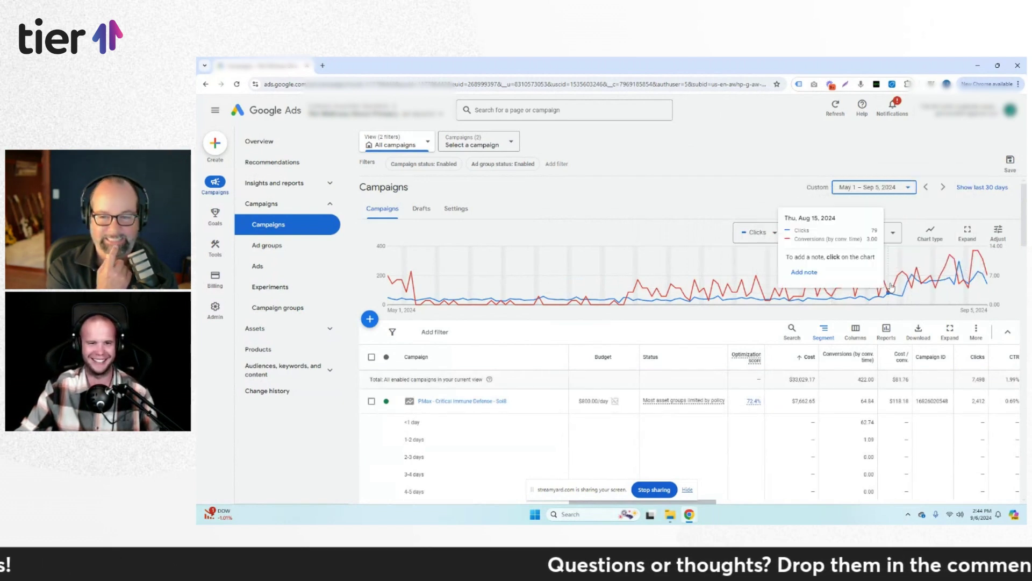
- Scroll to the account totals and mark the 45-60 days label and the <1 day conversions
scroll(788, 335, down, 10)
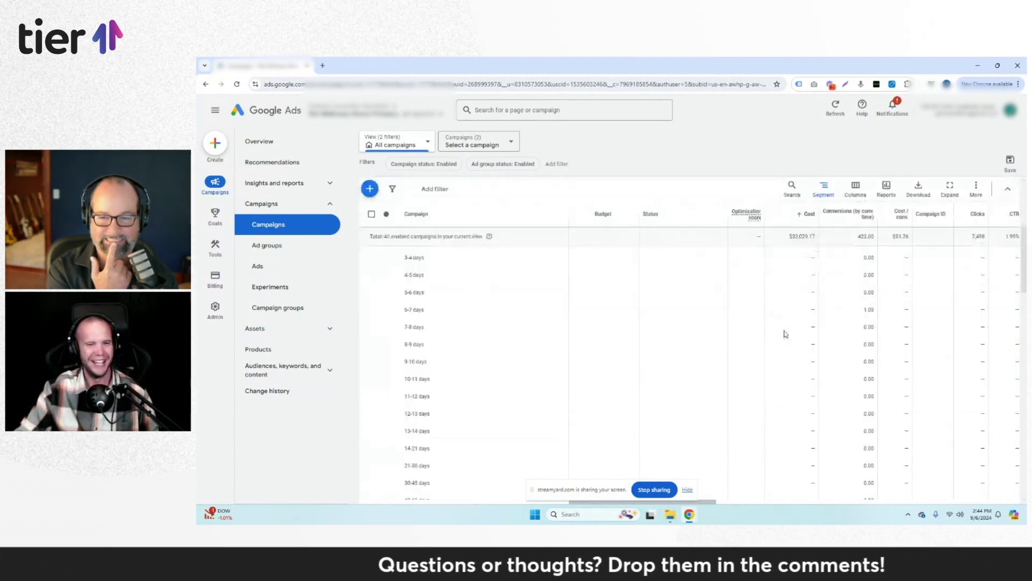
scroll(790, 338, down, 3)
scroll(615, 361, up, 2)
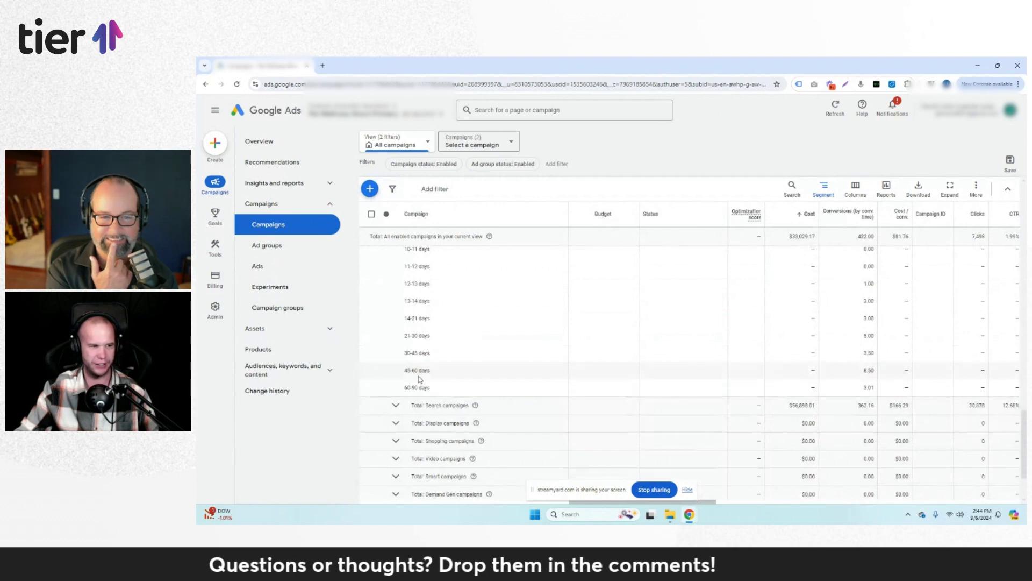
drag(405, 370, 430, 370)
scroll(726, 508, right, 5)
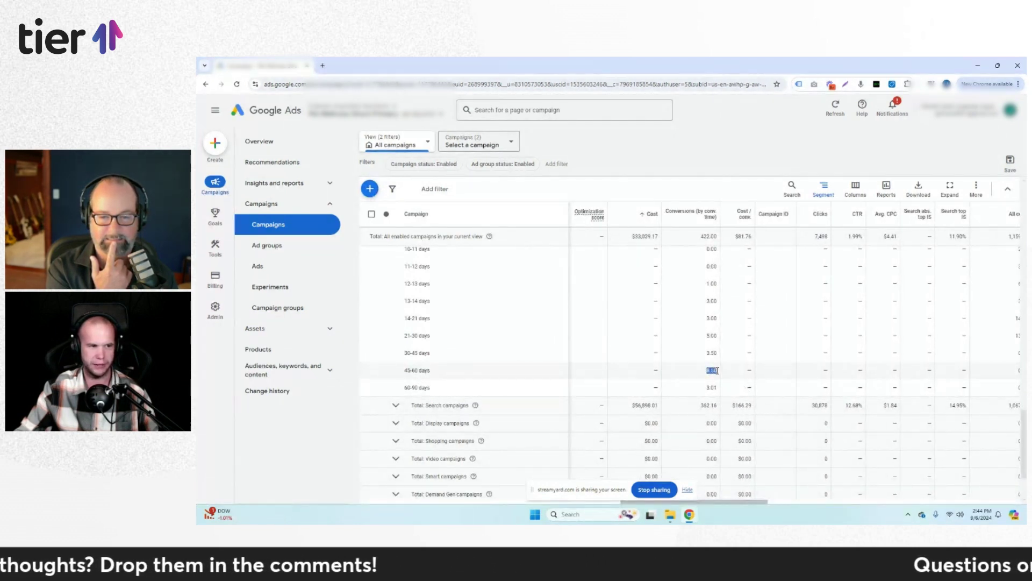
scroll(598, 371, up, 4)
scroll(598, 370, up, 2)
double_click(703, 292)
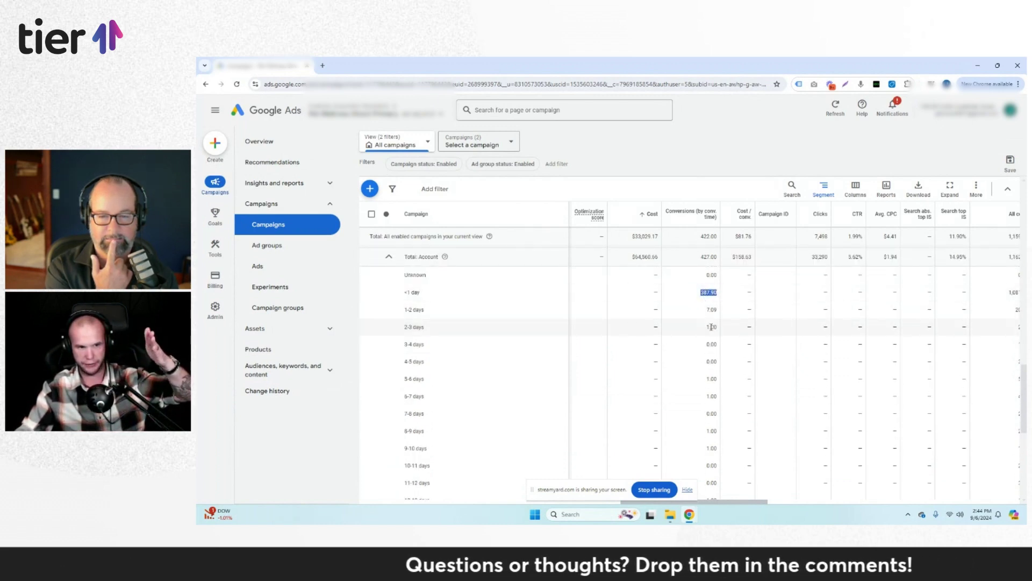
- Mark the 3.00 conversions at 13-14 days and the rows through 60-90 days
scroll(712, 329, down, 2)
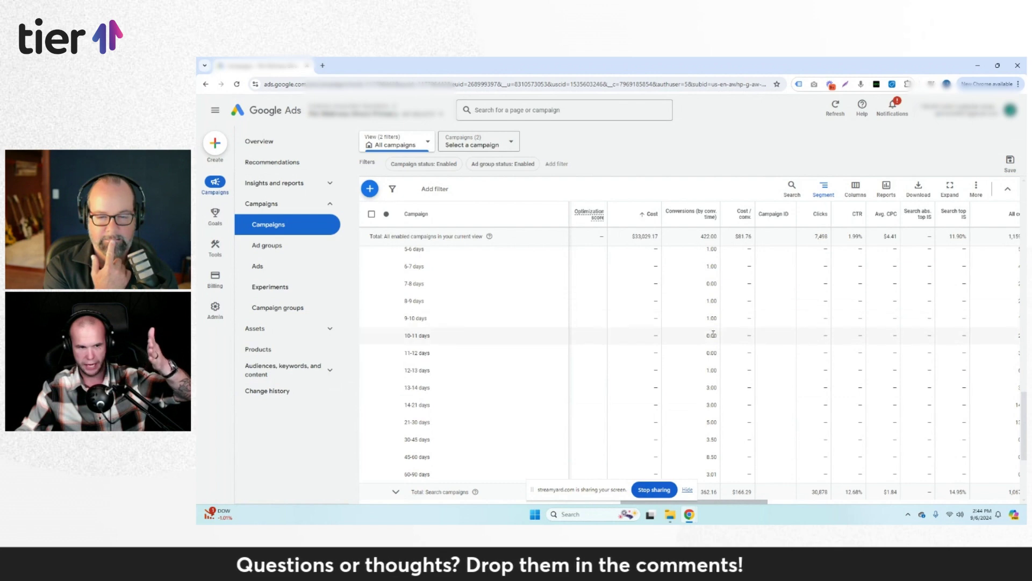
scroll(713, 336, down, 1)
double_click(711, 344)
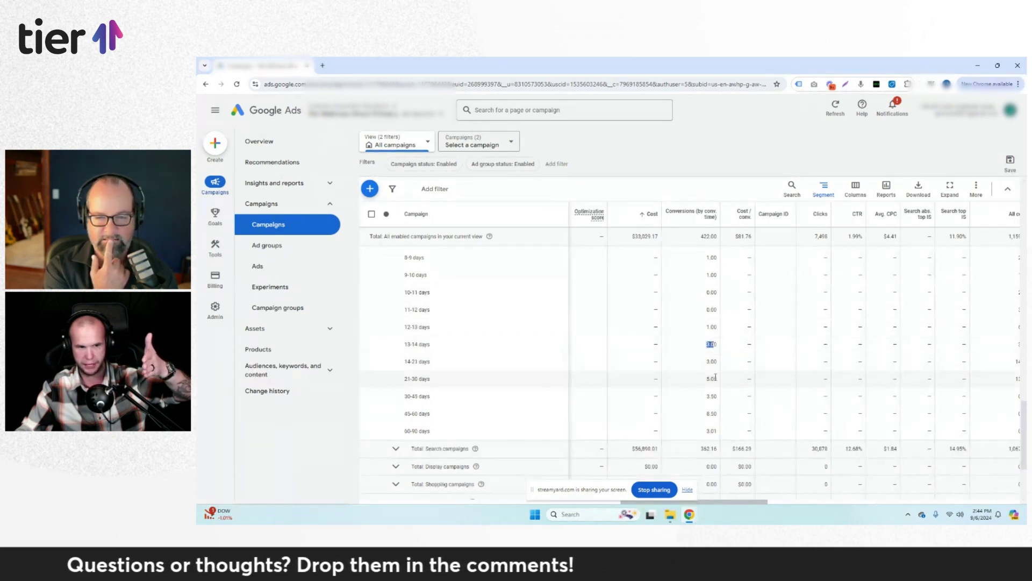
click(406, 344)
drag(415, 431, 425, 430)
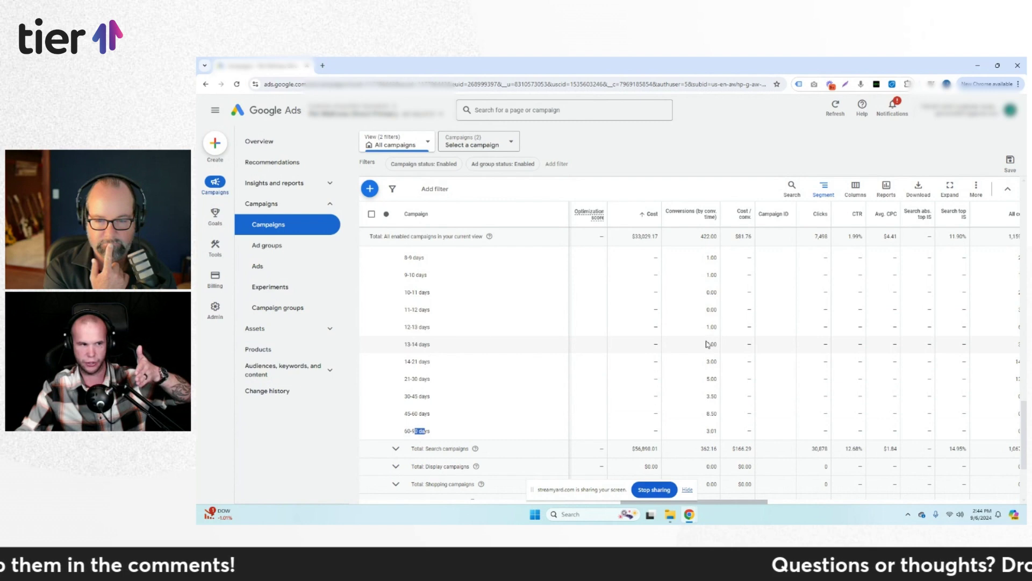
drag(707, 344, 734, 434)
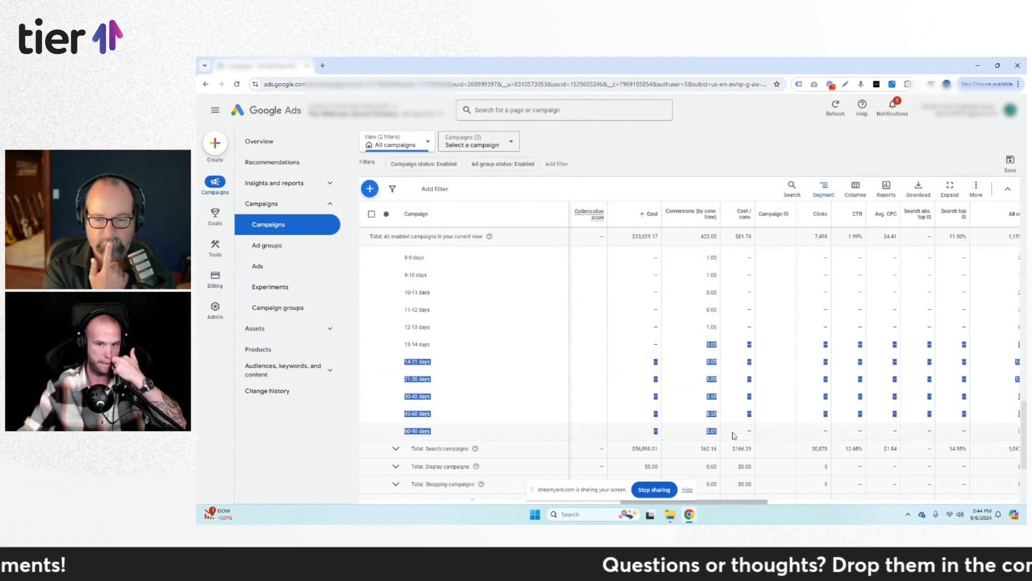
click(730, 435)
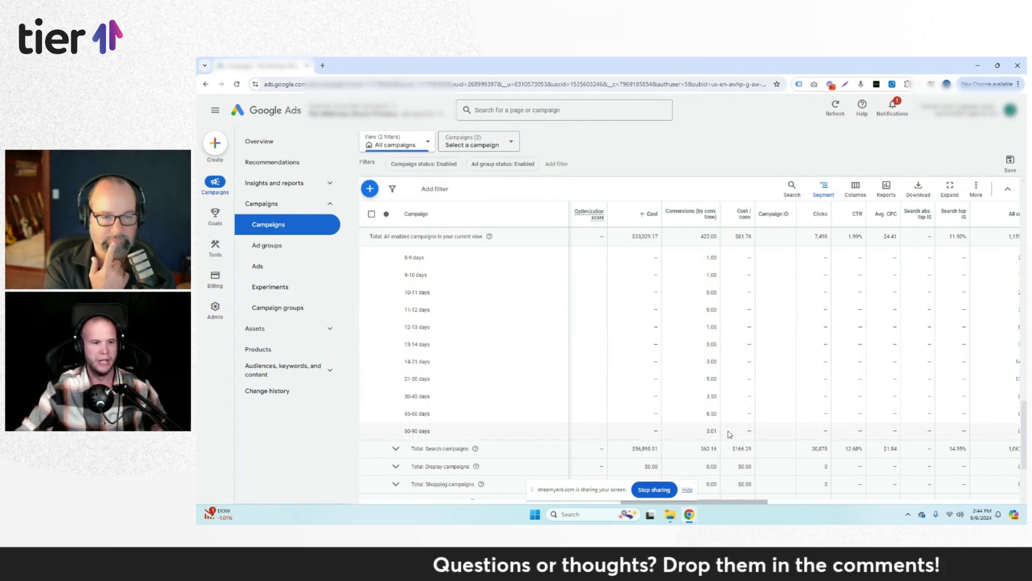
double_click(713, 345)
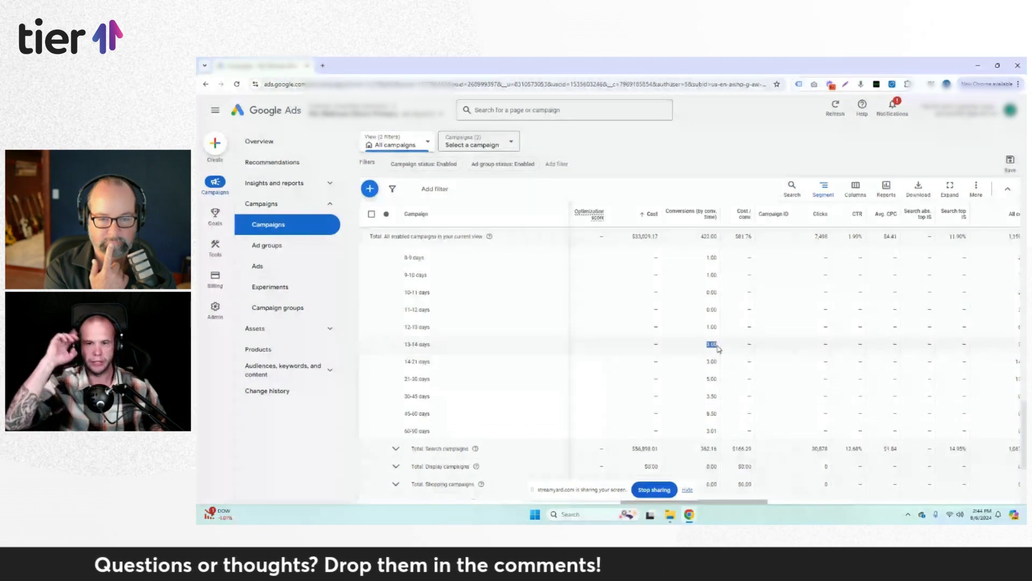
click(714, 446)
scroll(751, 383, up, 1)
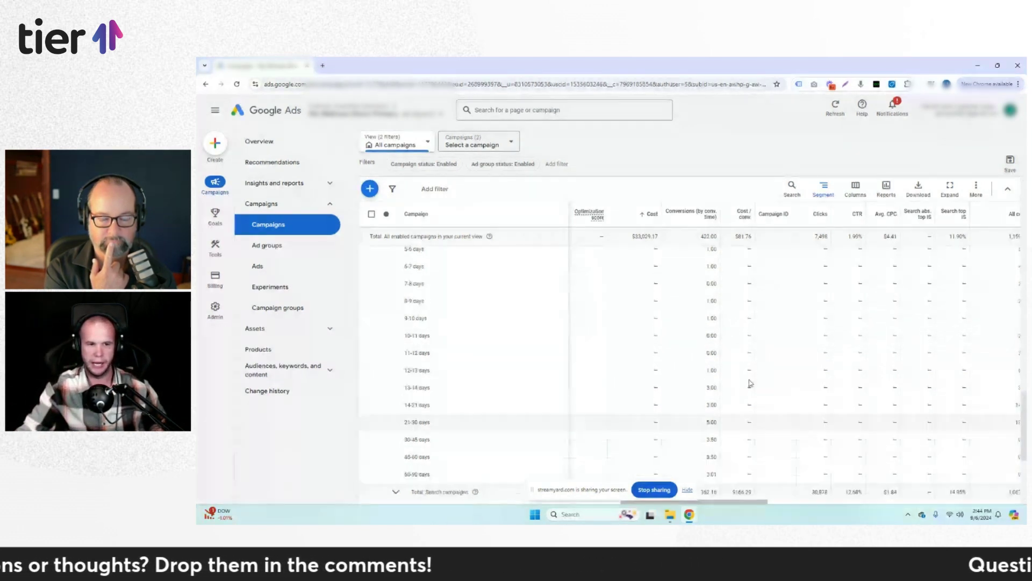
scroll(750, 383, down, 4)
drag(700, 379, 721, 384)
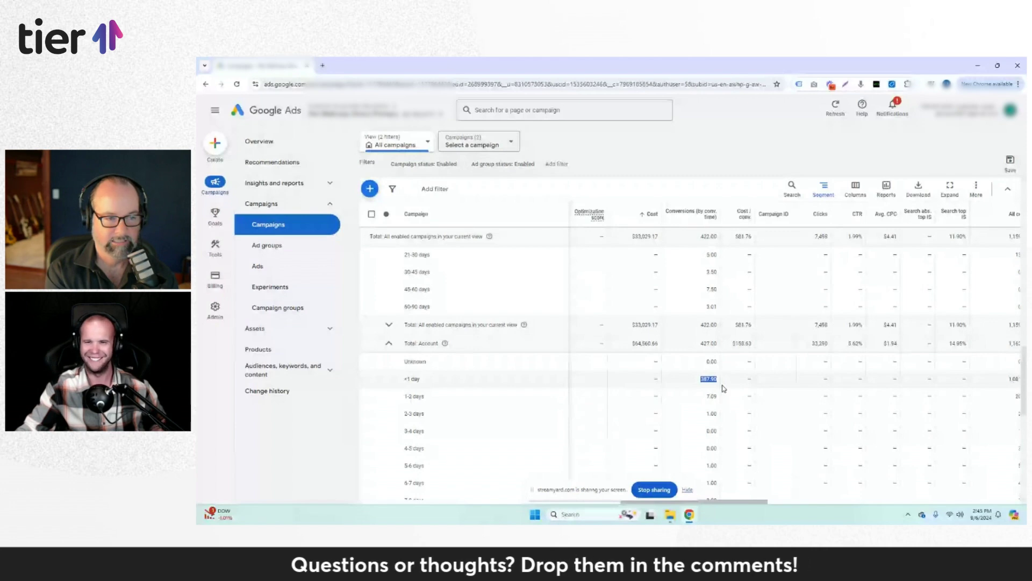
scroll(723, 389, down, 1)
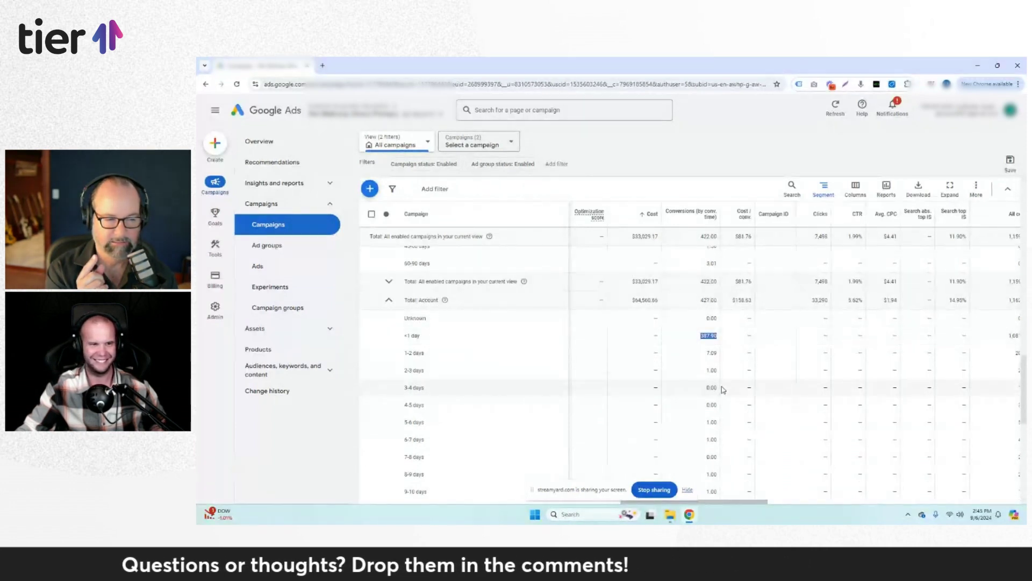
scroll(724, 390, down, 1)
click(756, 356)
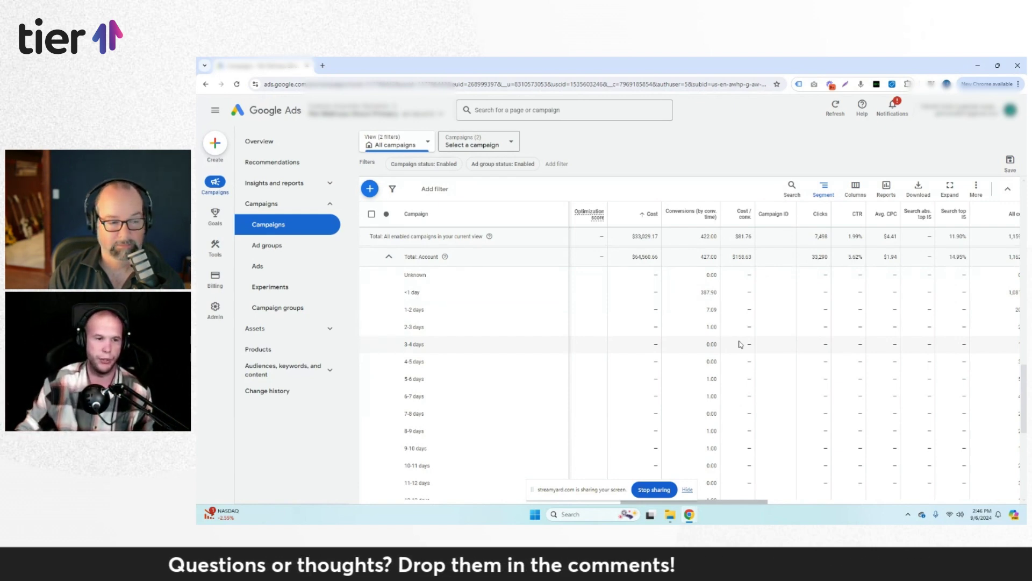
- Highlight the longer-lag rows, 14-21 through 45-60 and 11-12 through 21-30 days
scroll(740, 344, down, 4)
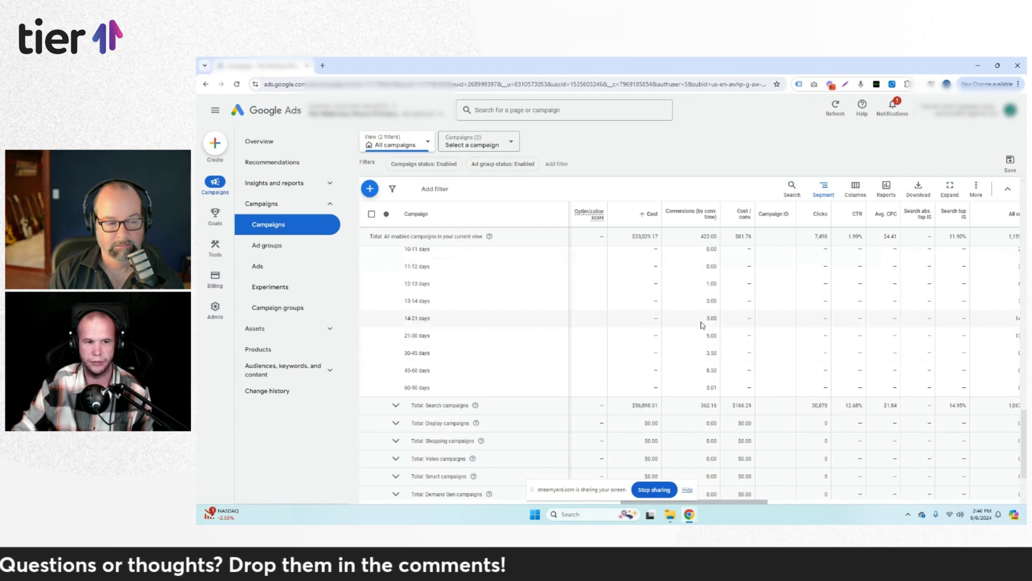
drag(710, 301, 711, 387)
click(711, 387)
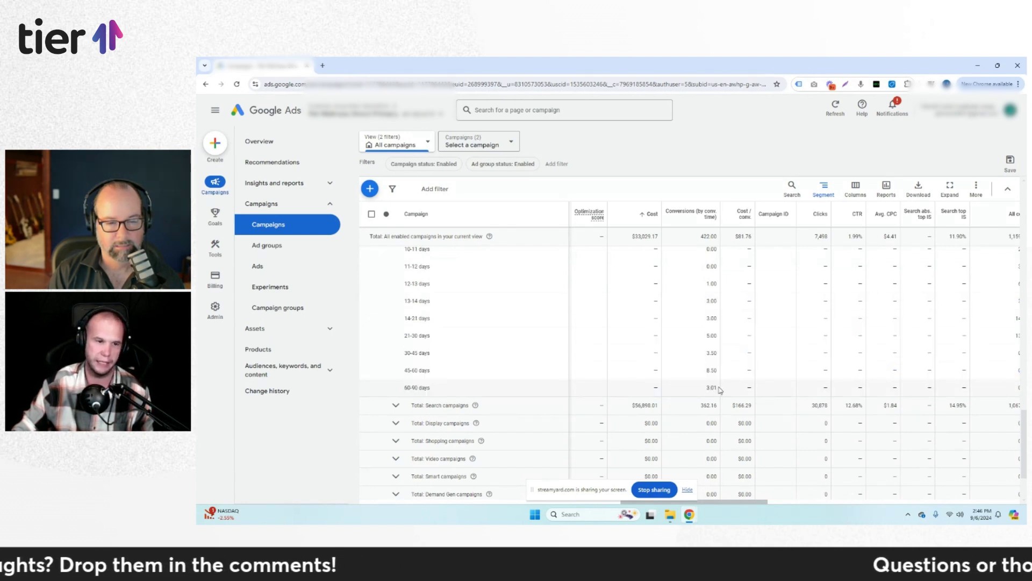
drag(710, 316, 711, 377)
click(711, 376)
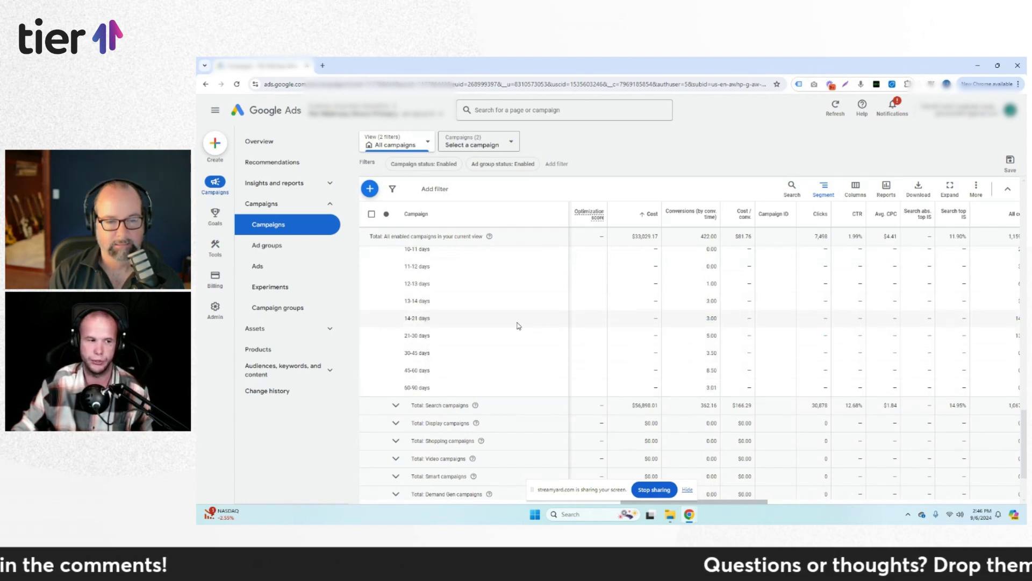
drag(711, 336, 407, 266)
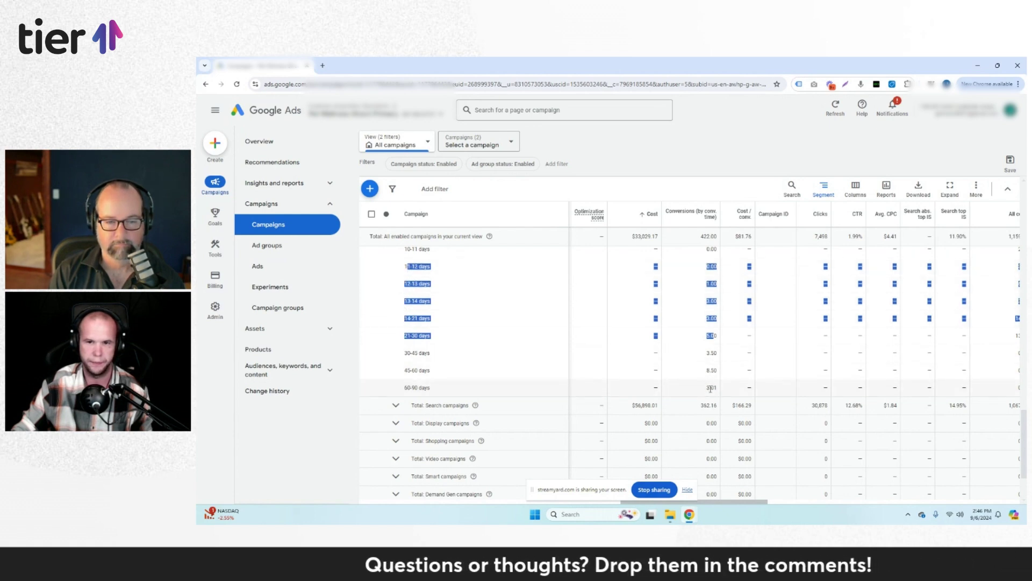
click(711, 353)
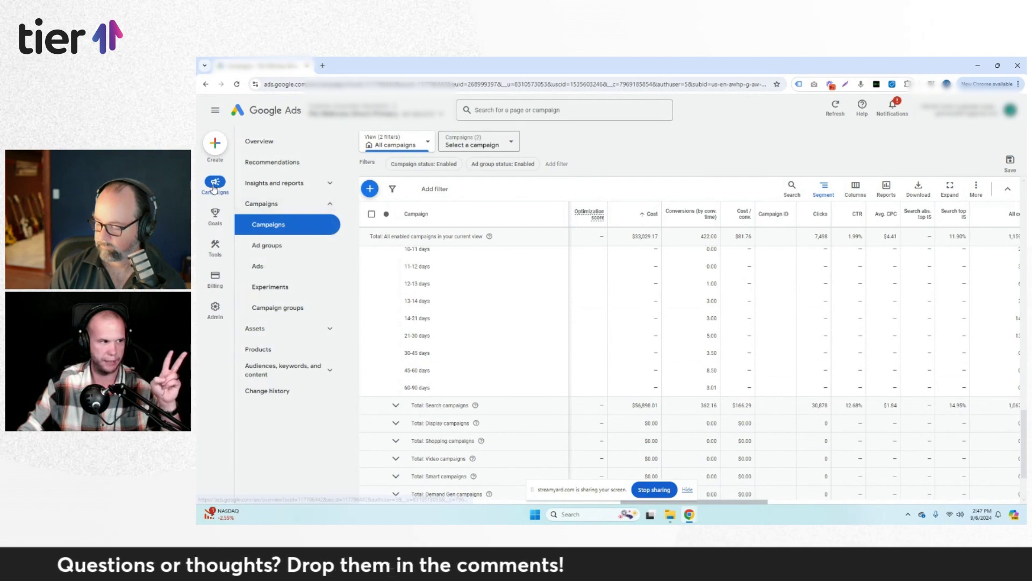
- Mark the 21-30 days row and the 3.01 conversions at 60-90 days
mouse_move(214, 216)
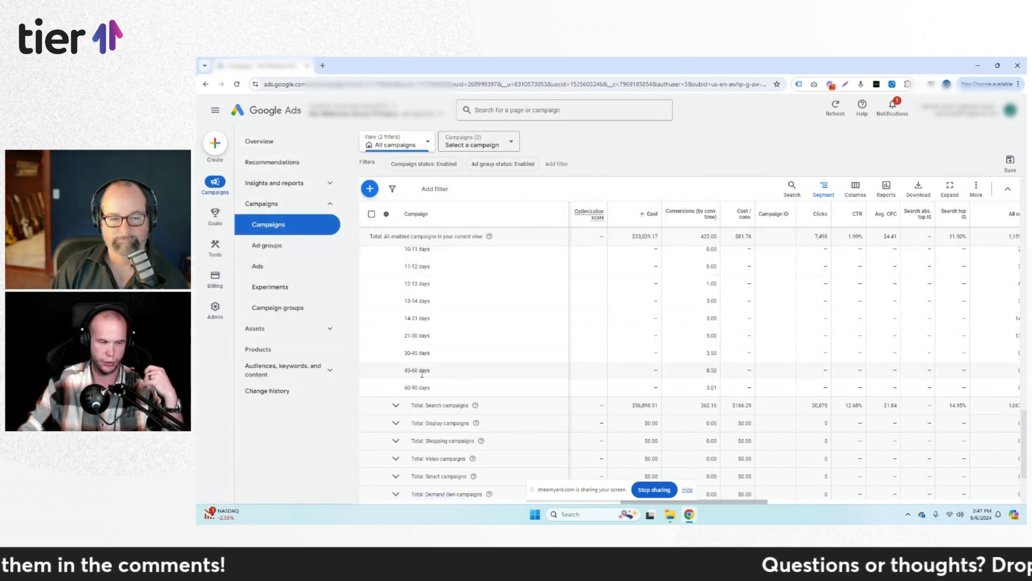
drag(423, 336, 407, 336)
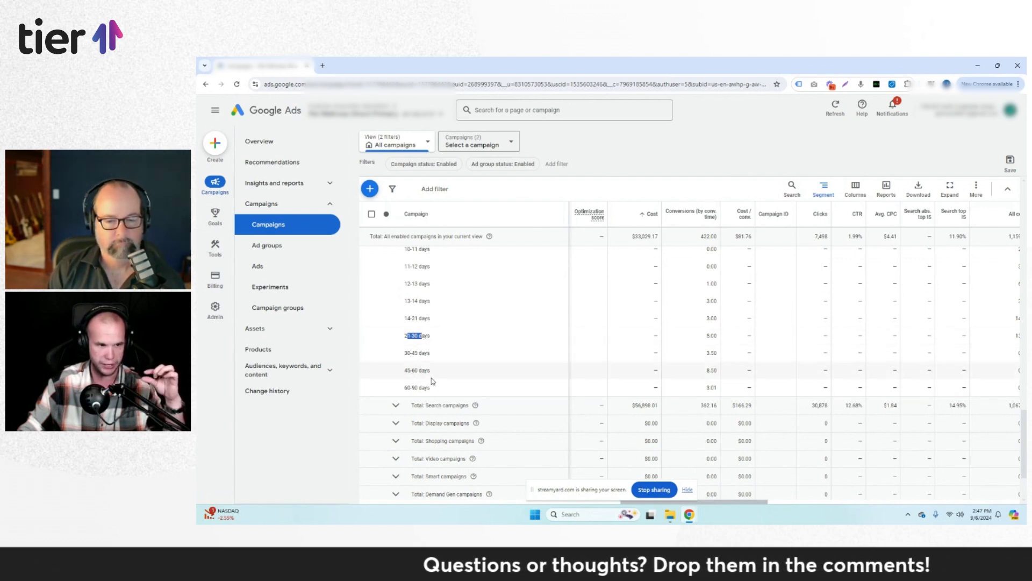
click(713, 346)
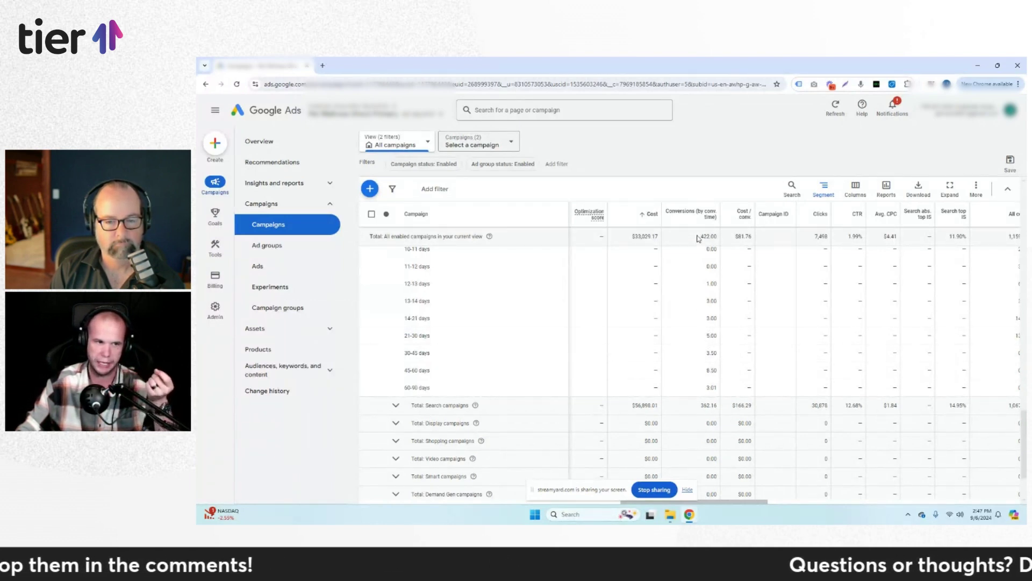
mouse_move(699, 232)
drag(705, 388, 722, 391)
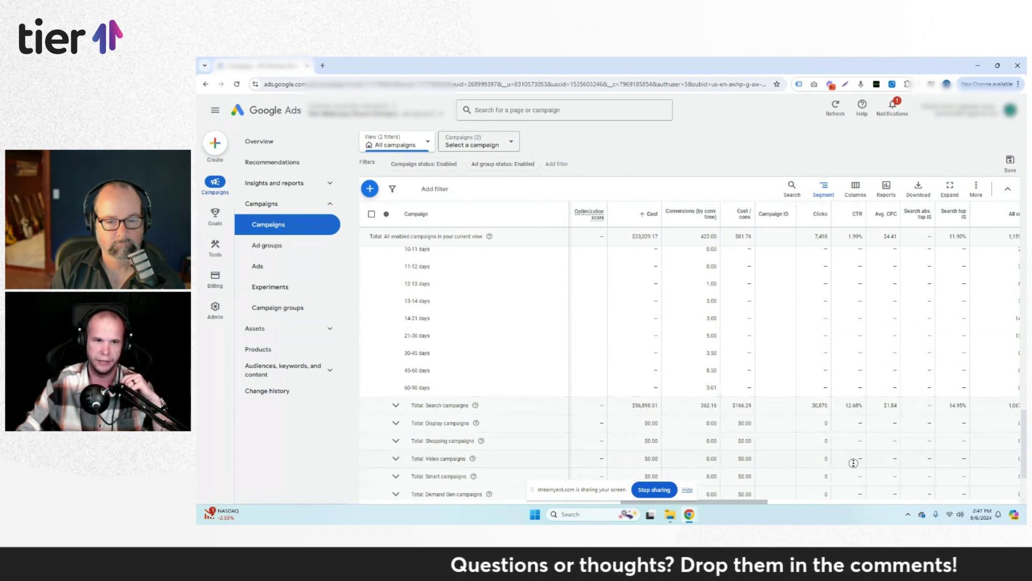
- Set the report date range to Sep 3–5
scroll(849, 447, up, 4)
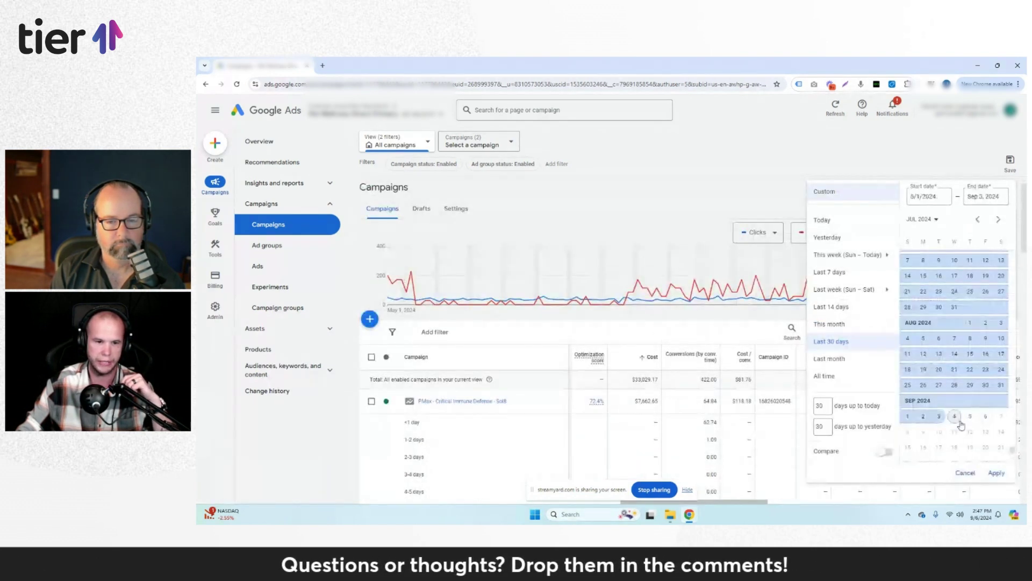
click(939, 392)
click(970, 391)
click(996, 472)
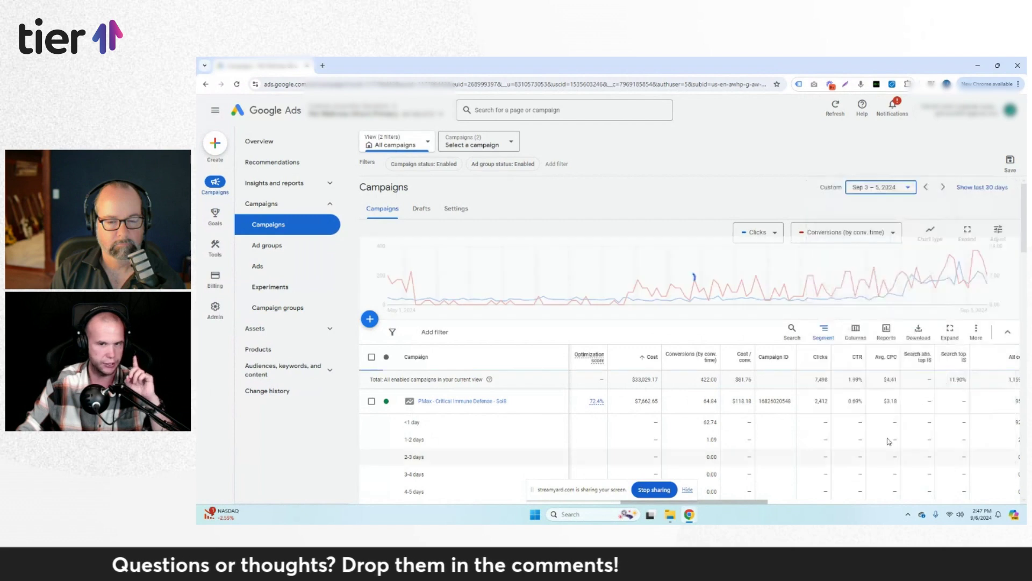
scroll(859, 426, down, 5)
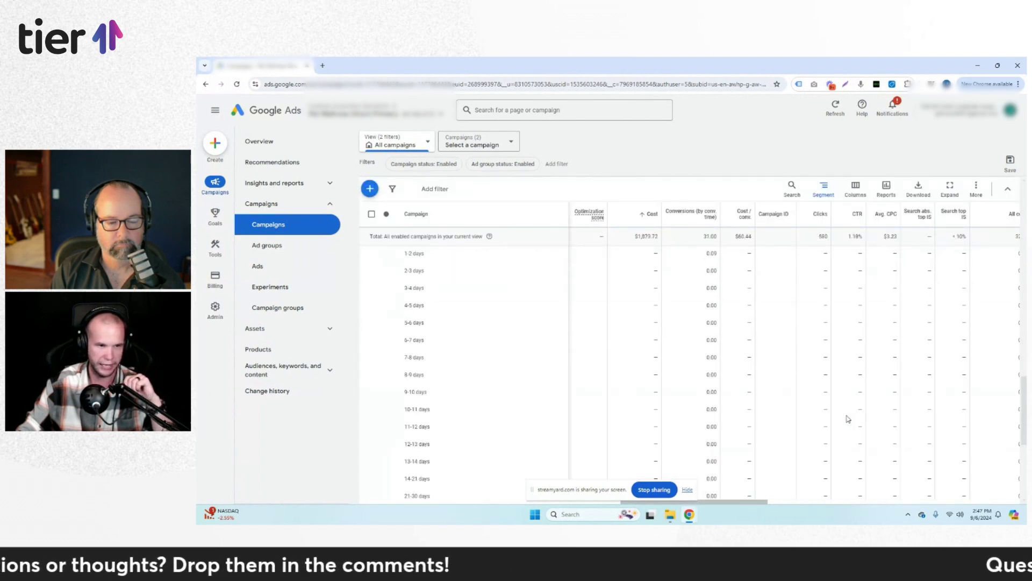
- Change the report date range to Aug 13–14, 2024
scroll(763, 395, up, 5)
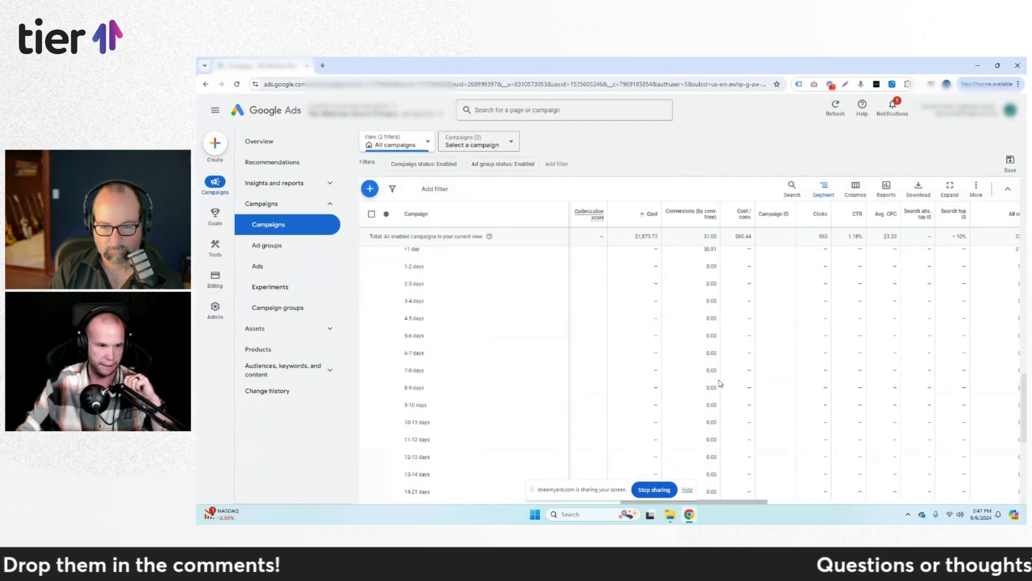
scroll(719, 382, up, 5)
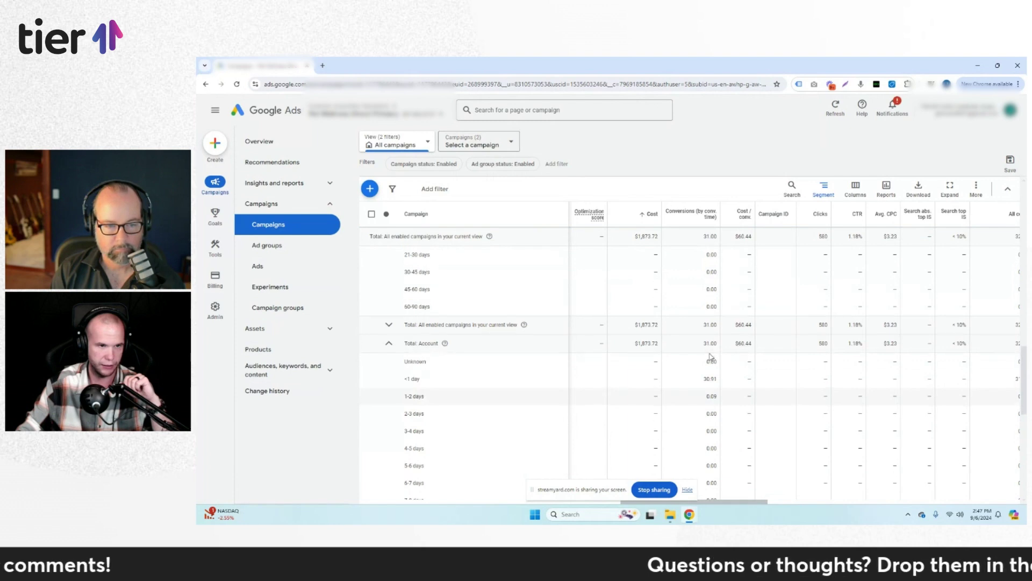
scroll(720, 369, up, 6)
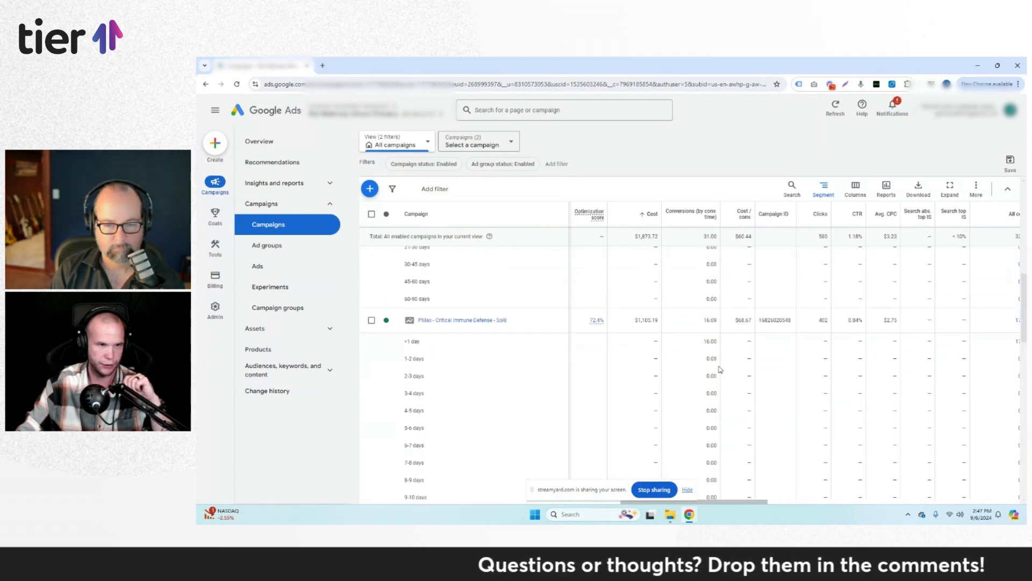
scroll(721, 369, up, 3)
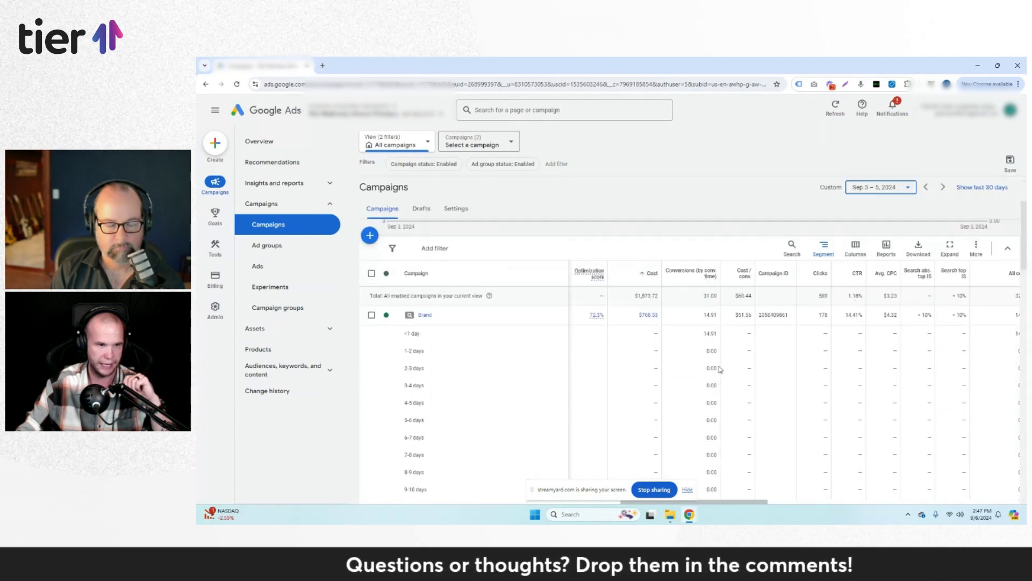
click(864, 194)
click(876, 355)
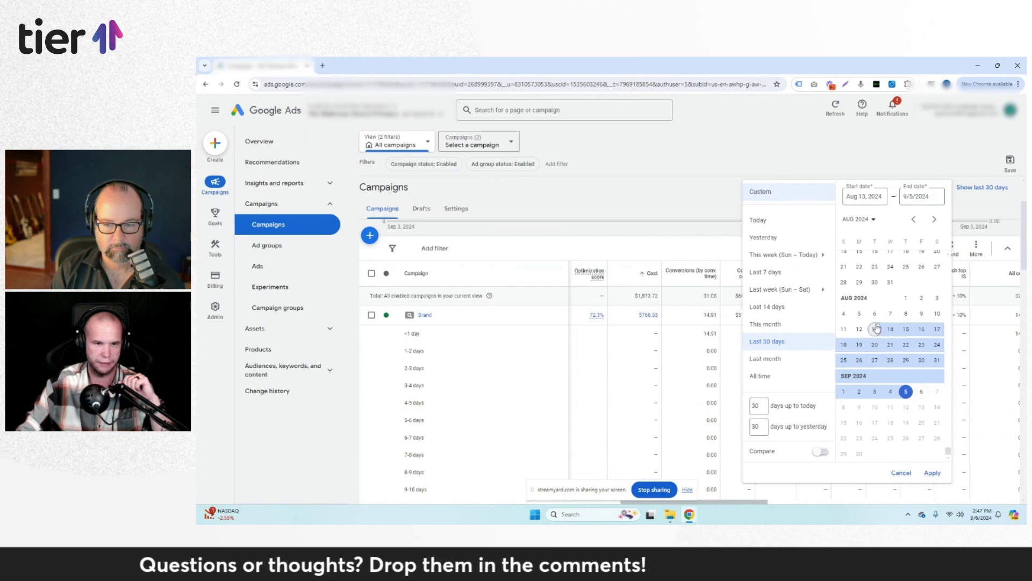
click(890, 328)
click(935, 477)
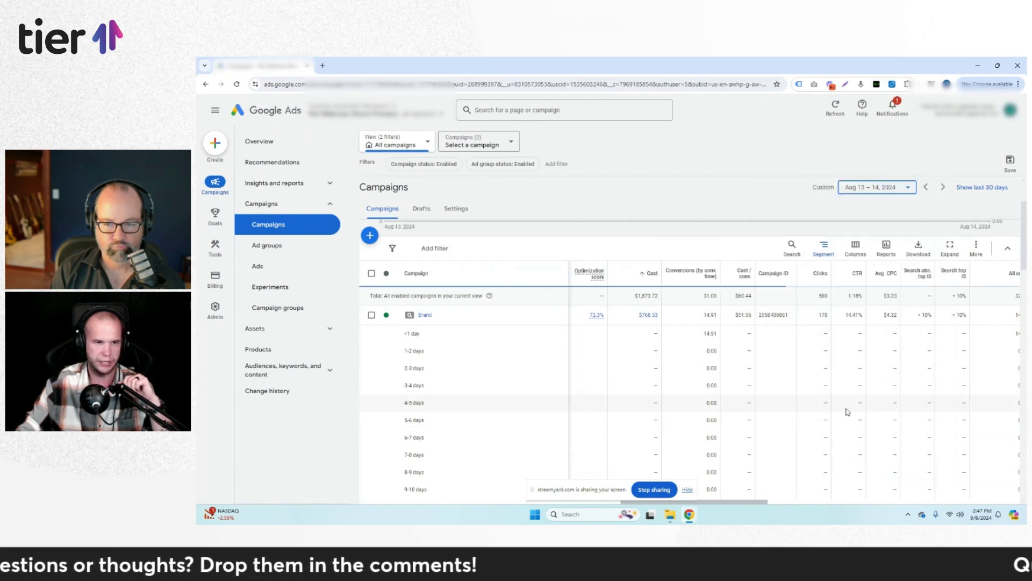
- Review the days-to-conversion buckets, highlighting the 0.00 conversions value
scroll(848, 412, down, 3)
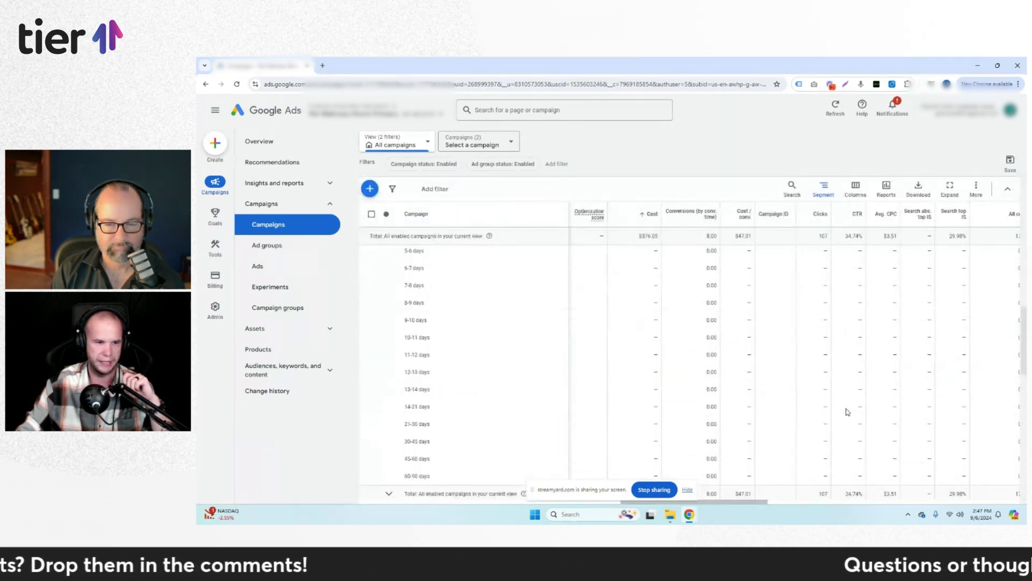
double_click(712, 294)
scroll(715, 323, down, 3)
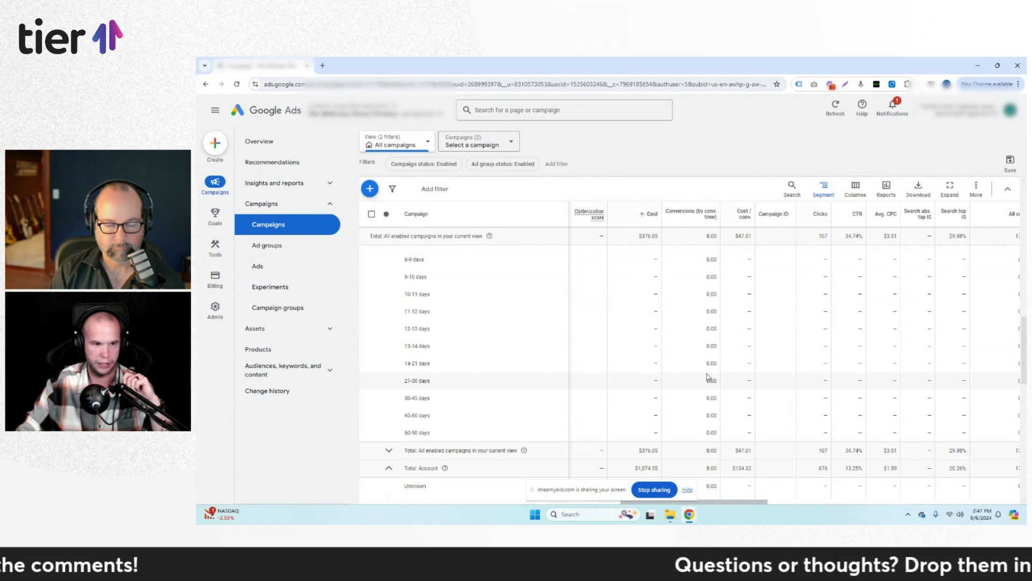
scroll(718, 365, down, 2)
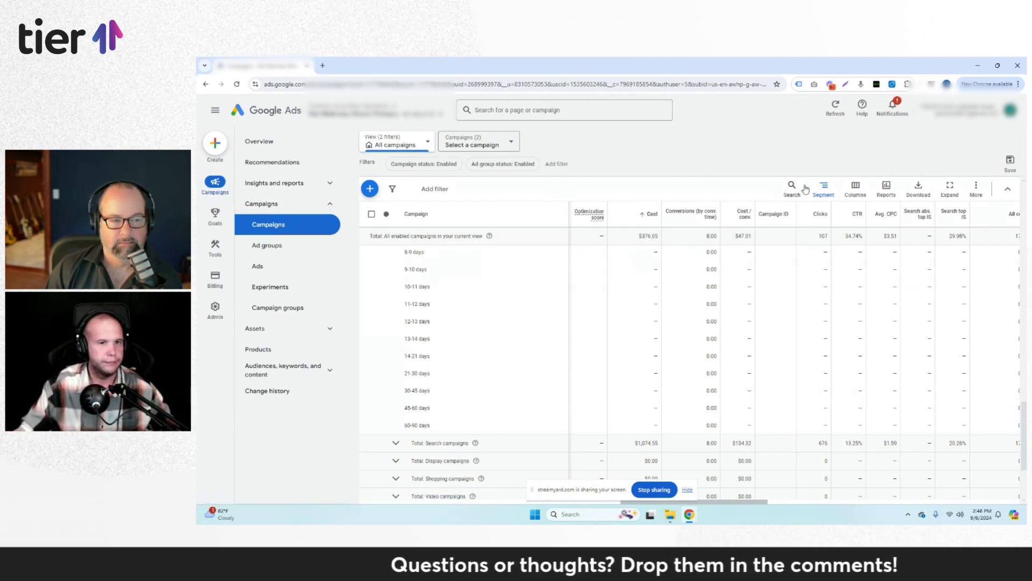
- Set Segment to None so Brand shows 8.00 conversions at $376.05 unsplit
click(823, 188)
click(484, 286)
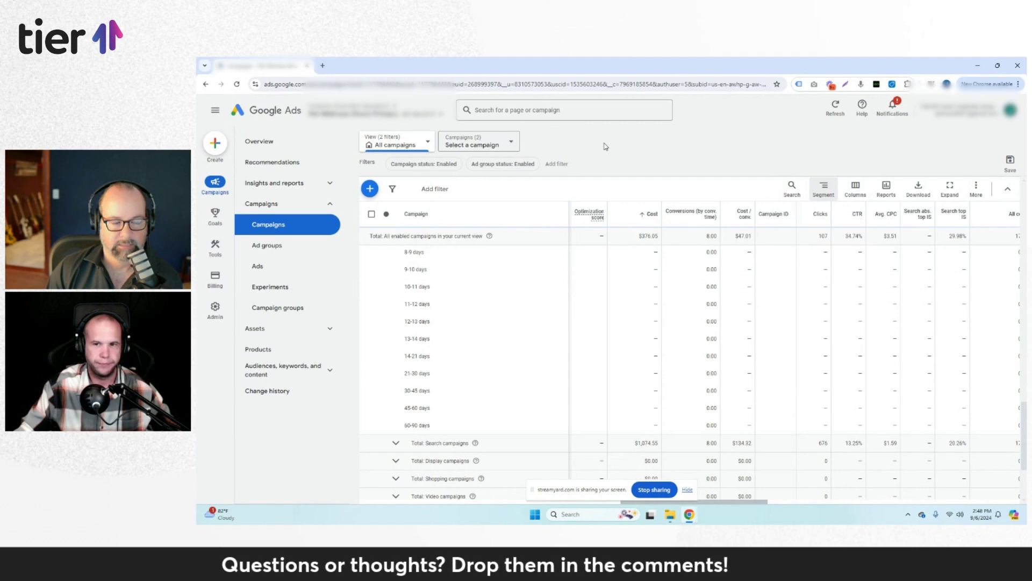
scroll(647, 366, up, 3)
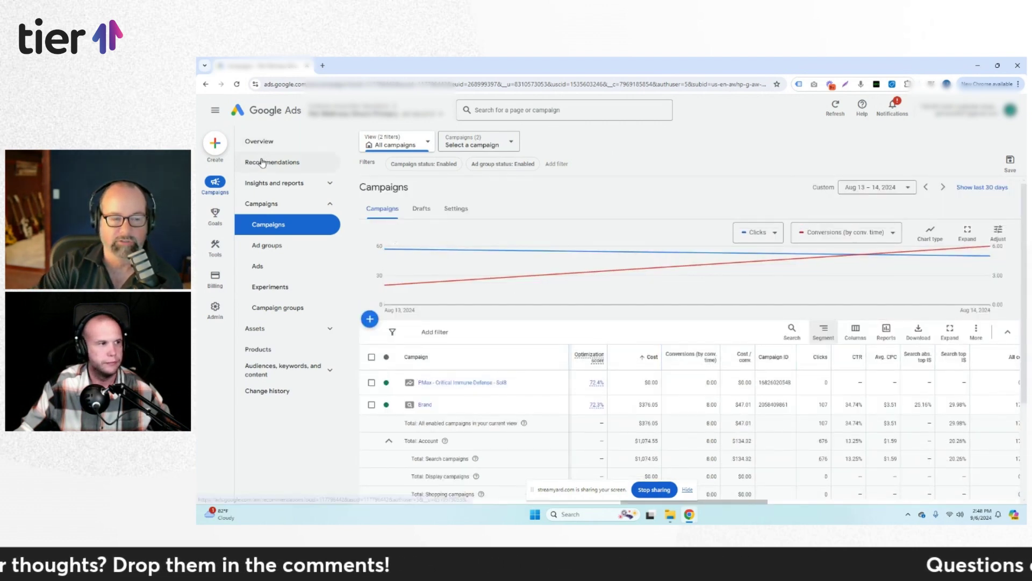
- Open Conversions Summary and check Purchase Browser (Blotout): 8.00 conversions worth 561.64
mouse_move(231, 216)
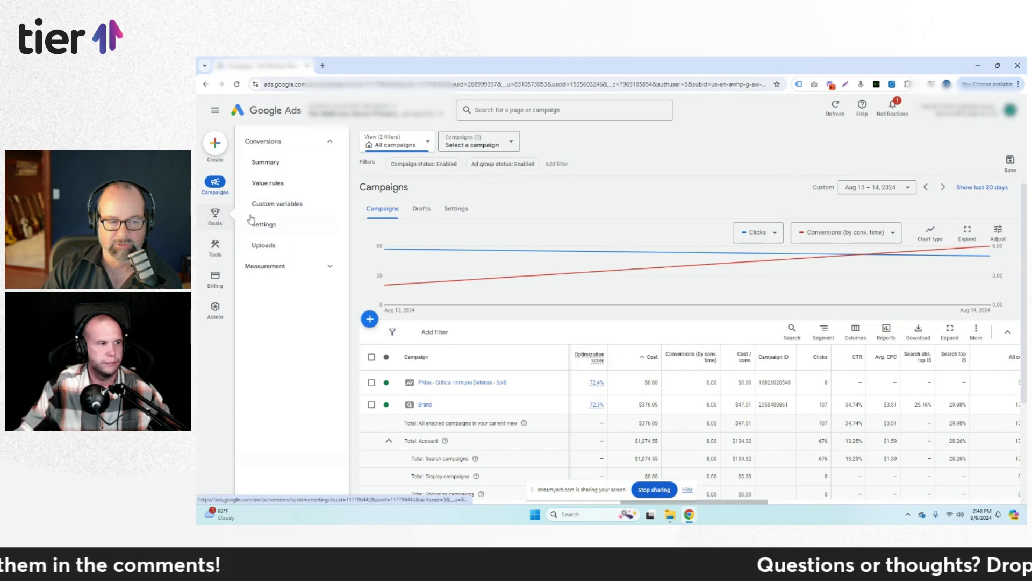
click(266, 162)
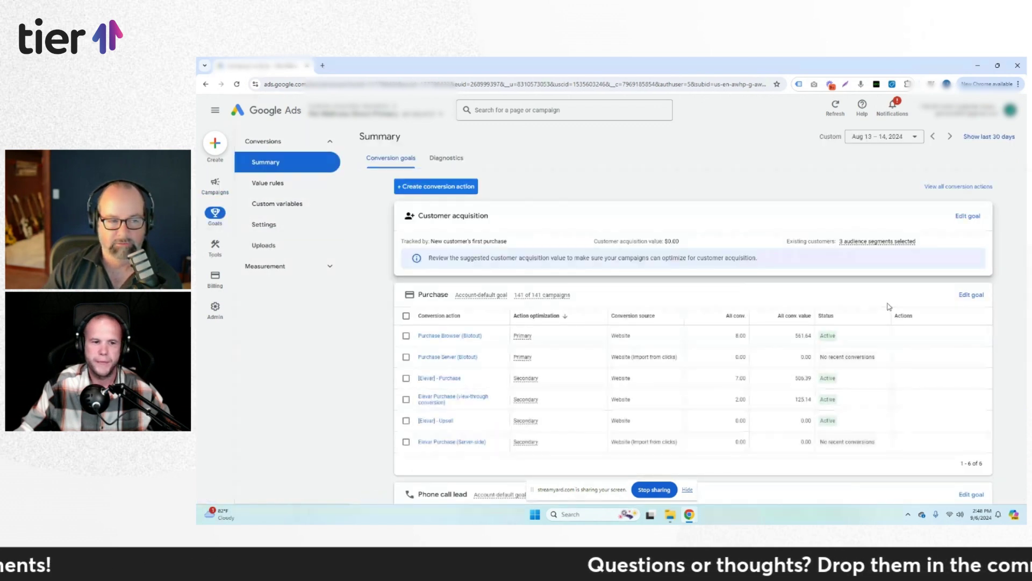
scroll(753, 302, down, 1)
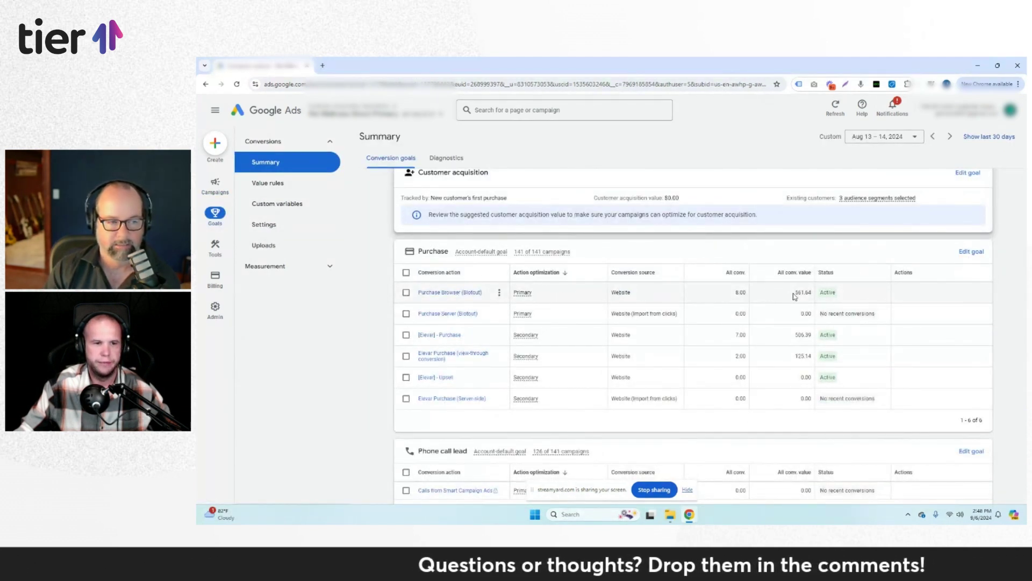
drag(846, 296, 420, 292)
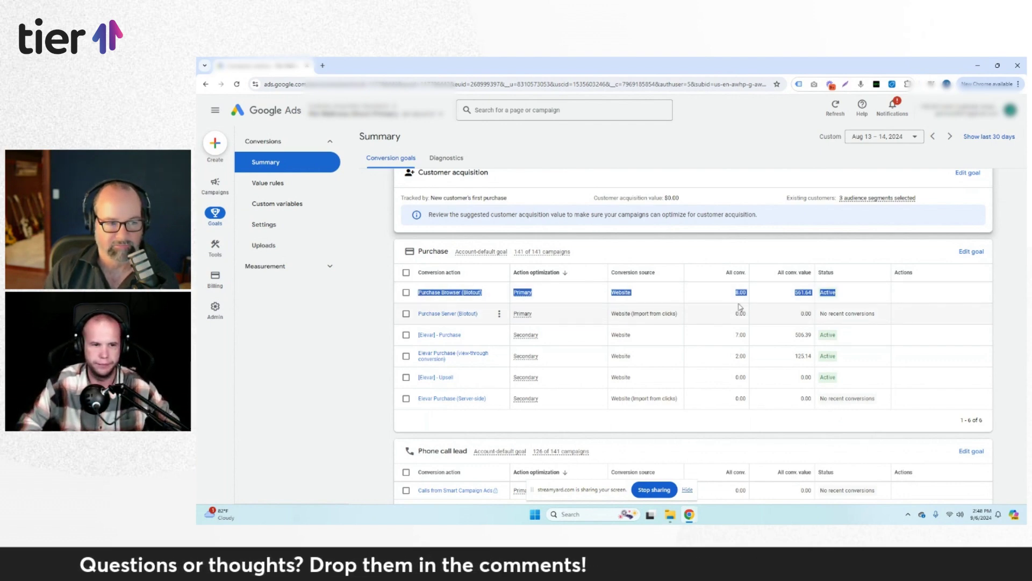
scroll(804, 285, up, 1)
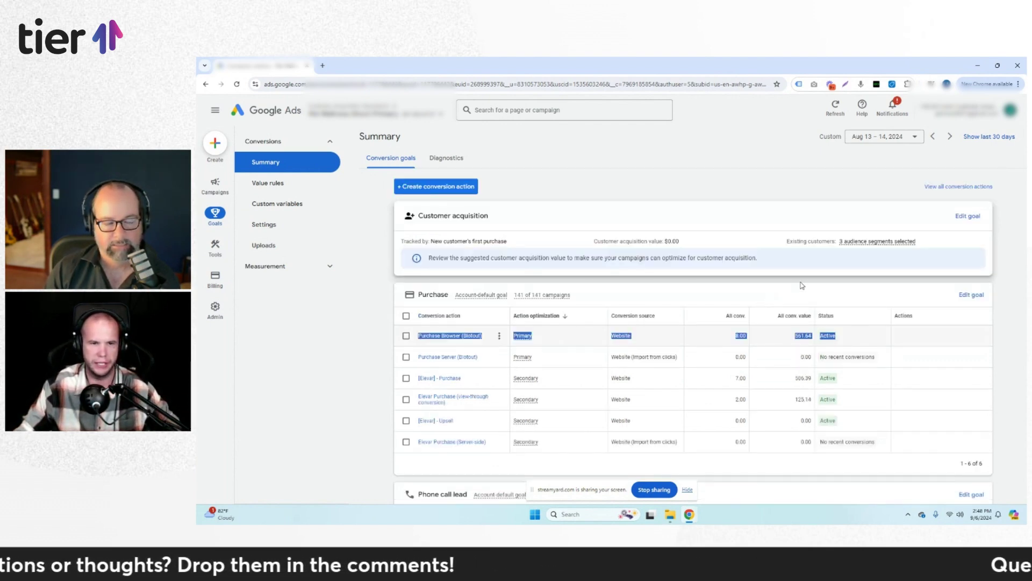
- List all conversion actions for yesterday, Sep 5, 2024, checking Purchase Browser's 1.17 repeat rate
click(946, 191)
drag(723, 250, 733, 250)
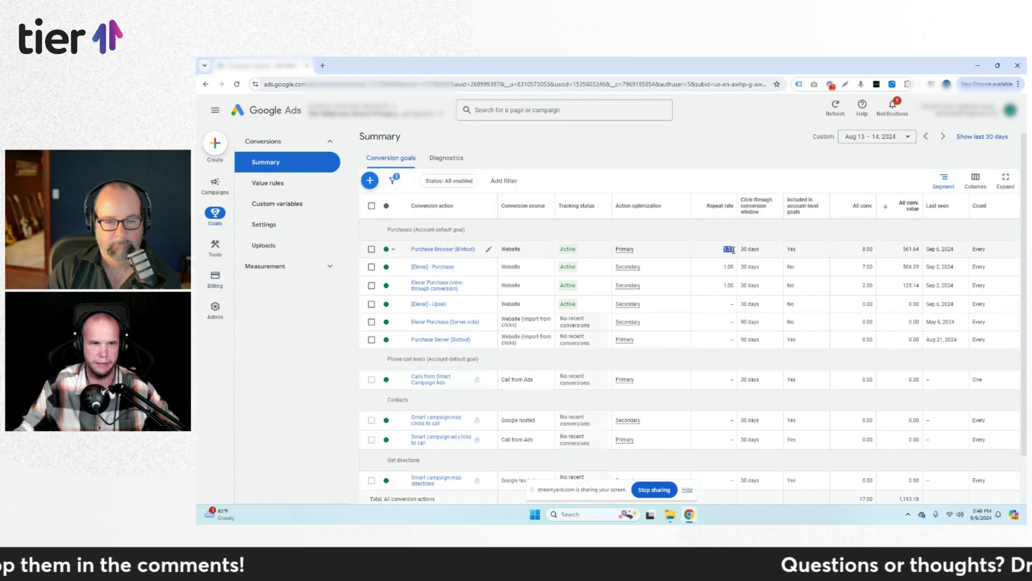
click(871, 139)
click(832, 186)
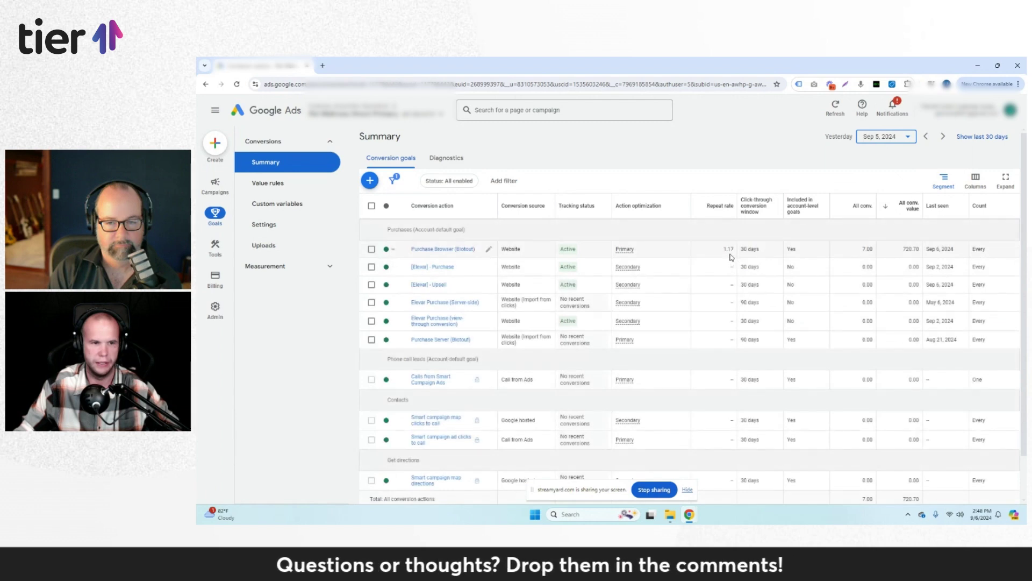
double_click(730, 250)
click(909, 253)
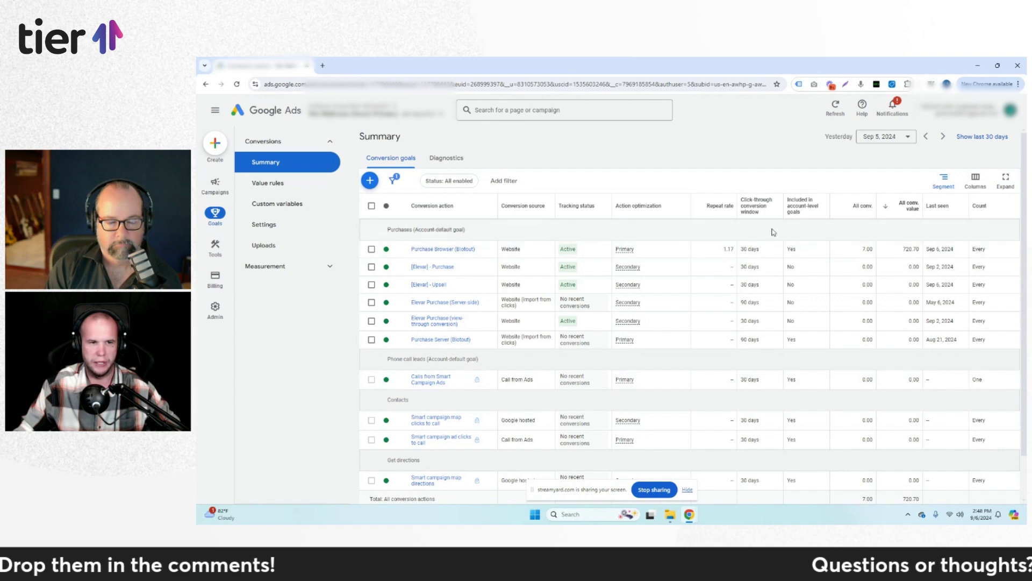
- Switch to the last 30 days and check the 1.10 repeat rate and 30-day click-through window
click(886, 137)
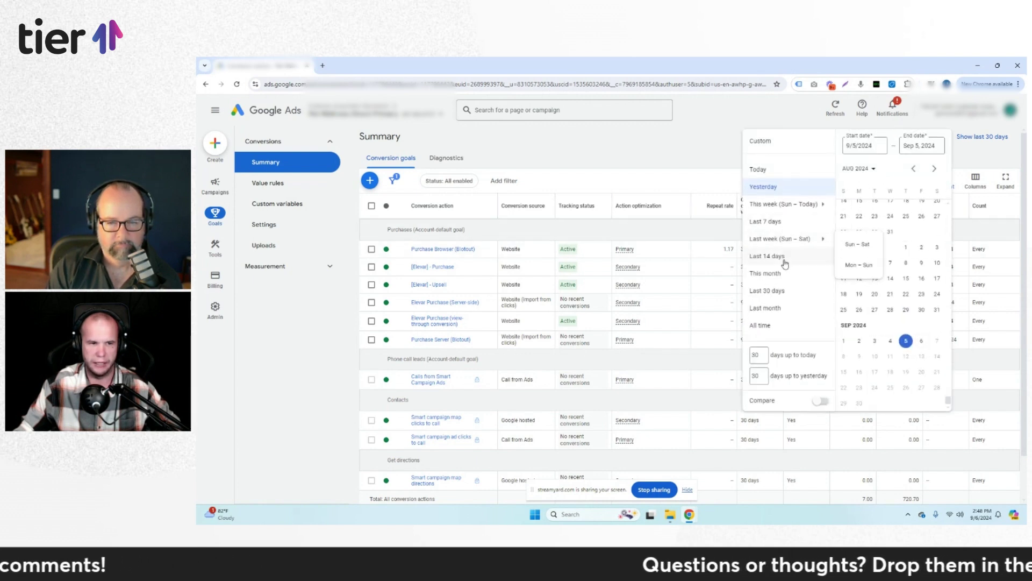
click(786, 291)
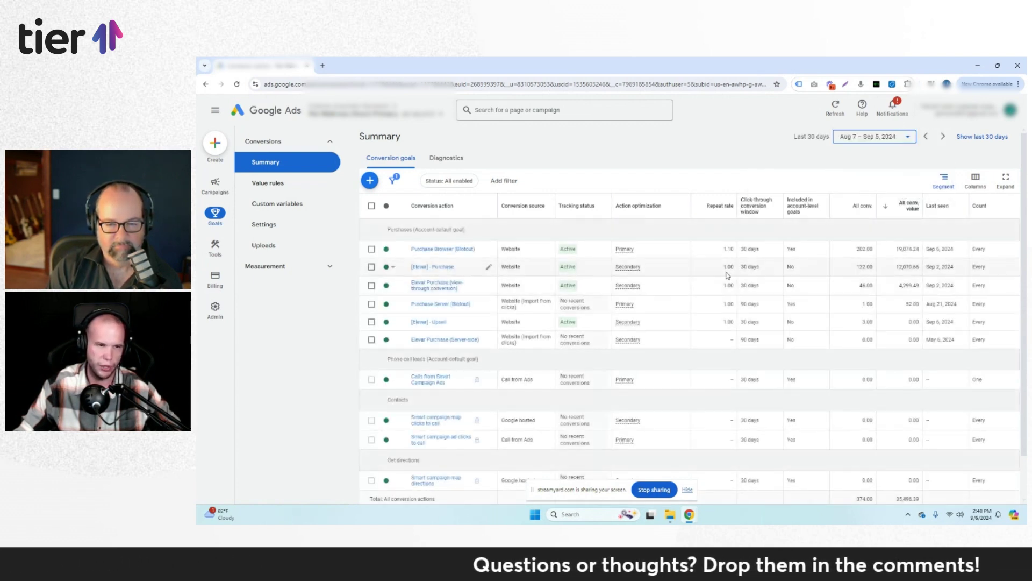
drag(723, 249, 735, 249)
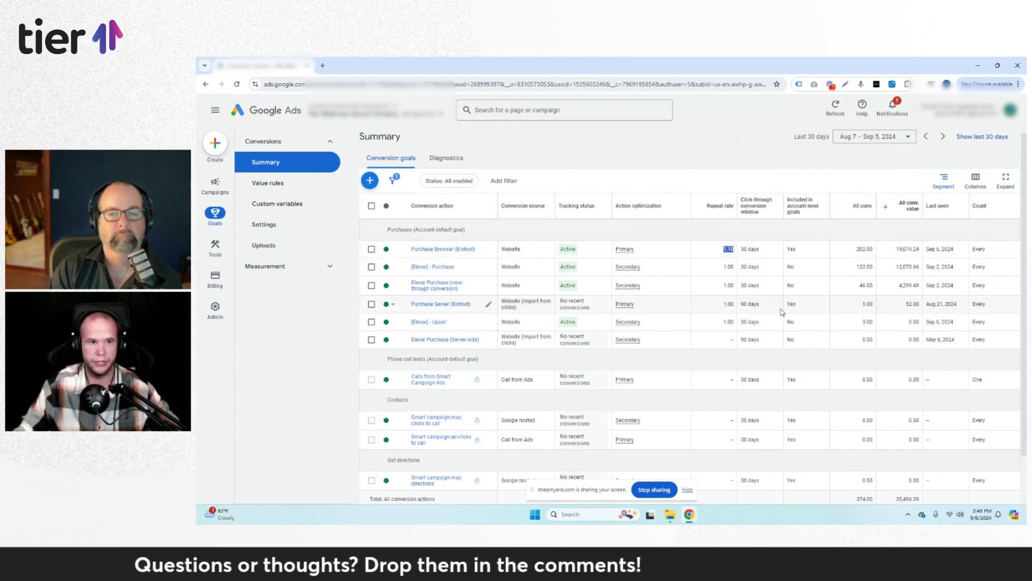
click(714, 255)
drag(741, 249, 755, 250)
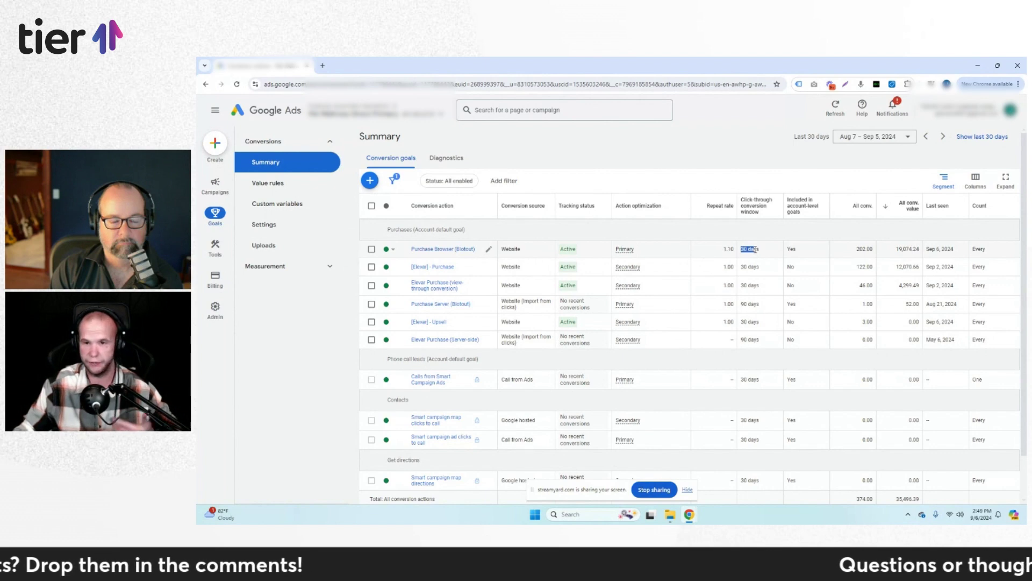
click(753, 250)
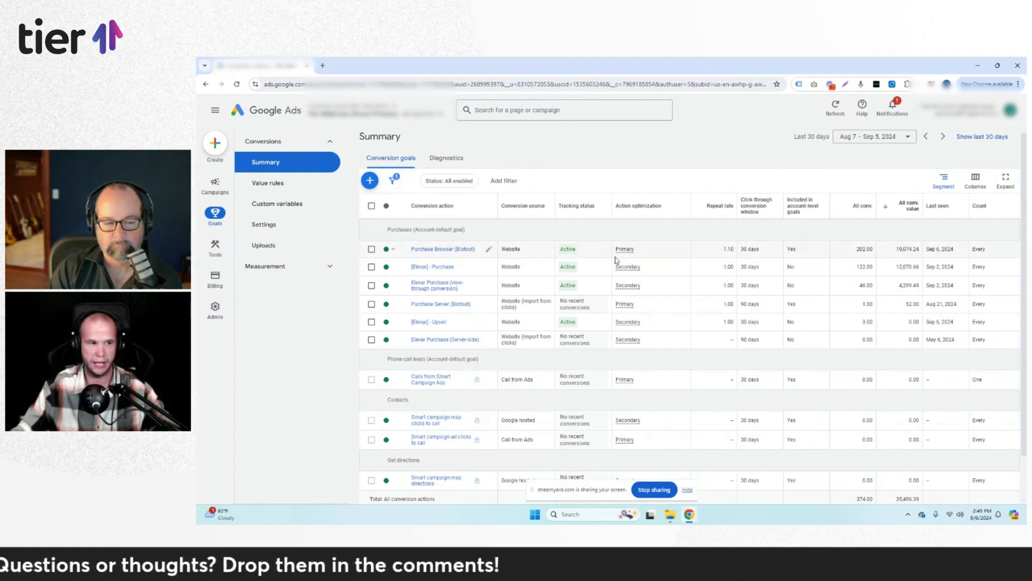
- Note the Every count and 19,074.24 value, then open Purchase Browser (Blotout) details
drag(972, 250, 988, 253)
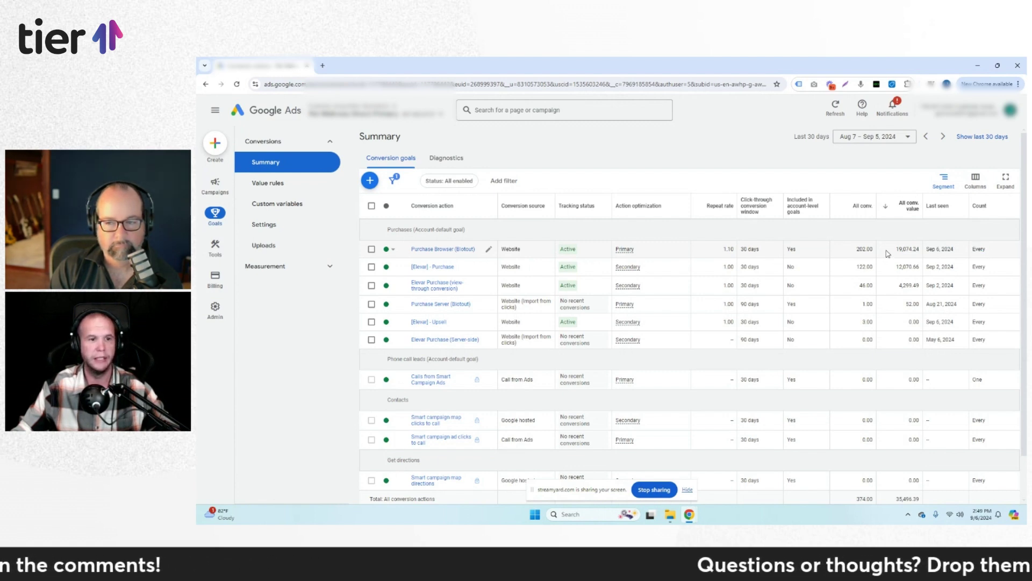
drag(895, 250, 921, 256)
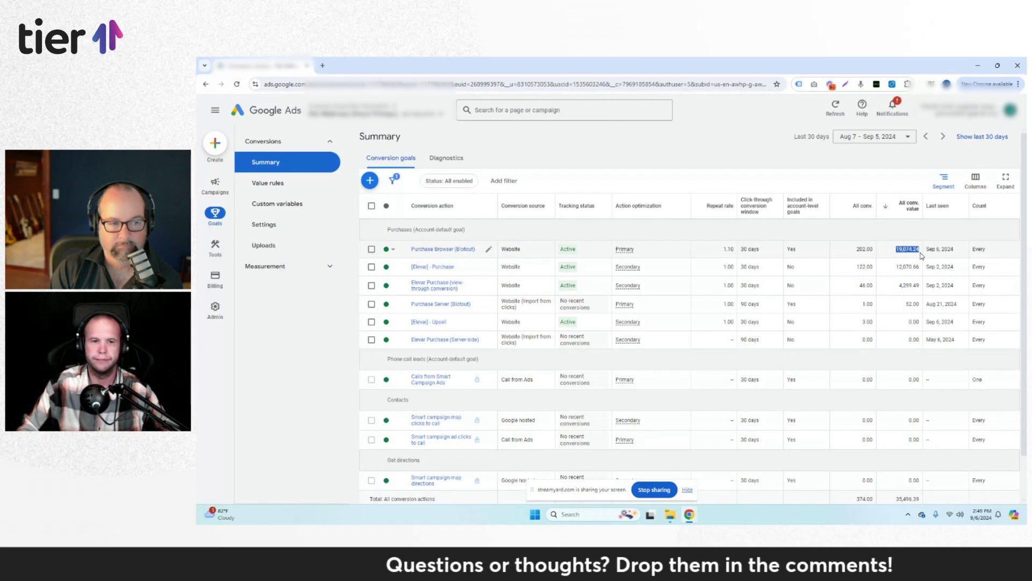
click(444, 249)
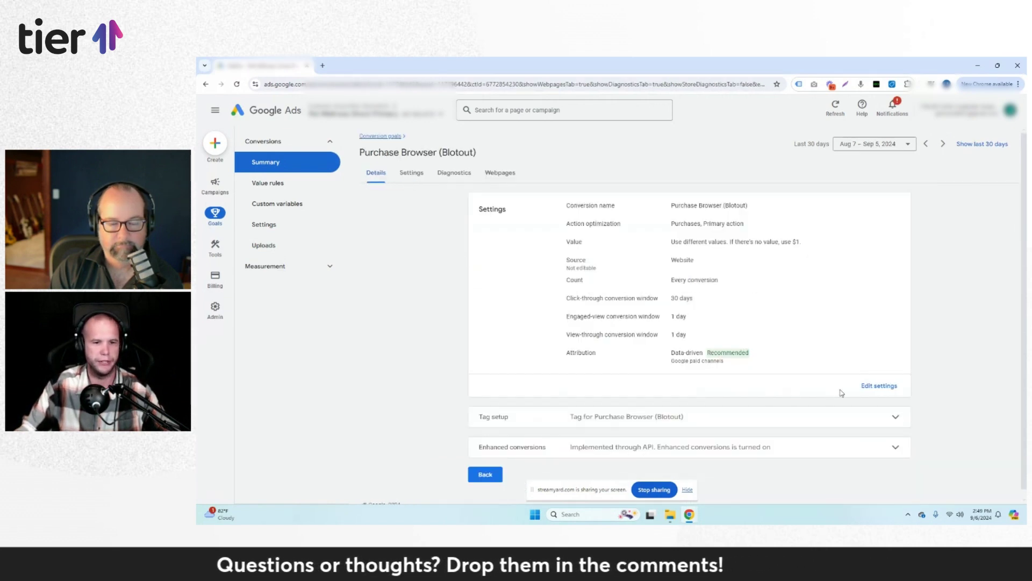
- Edit Purchase Browser (Blotout) settings, try count One, then cancel to keep Every conversion
click(879, 386)
click(626, 283)
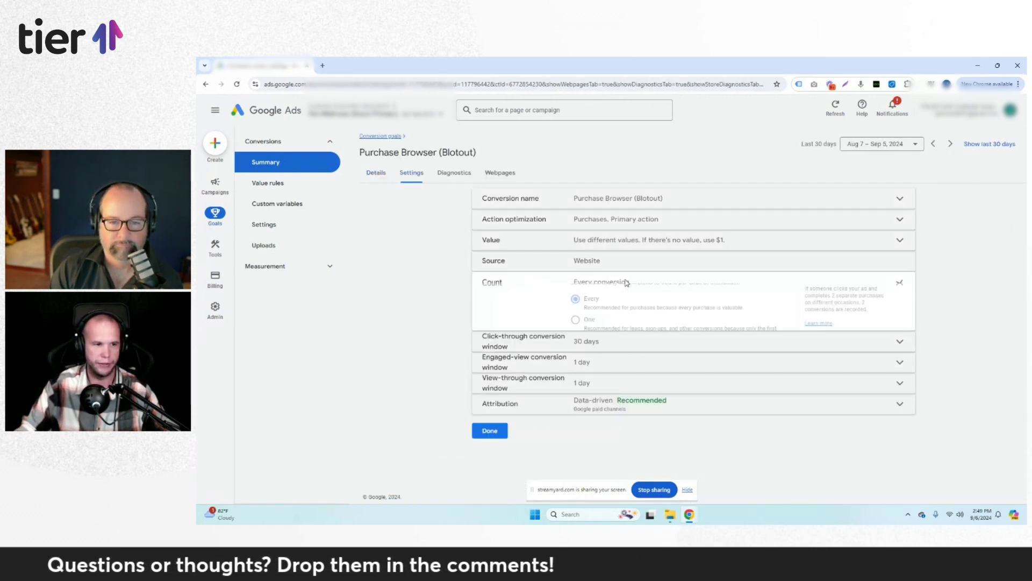
click(626, 342)
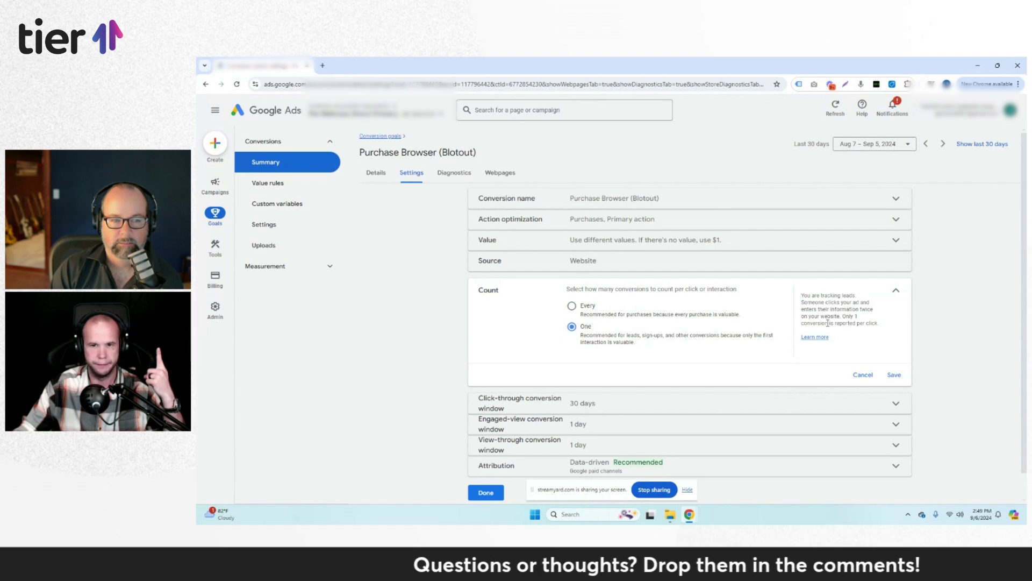
click(861, 378)
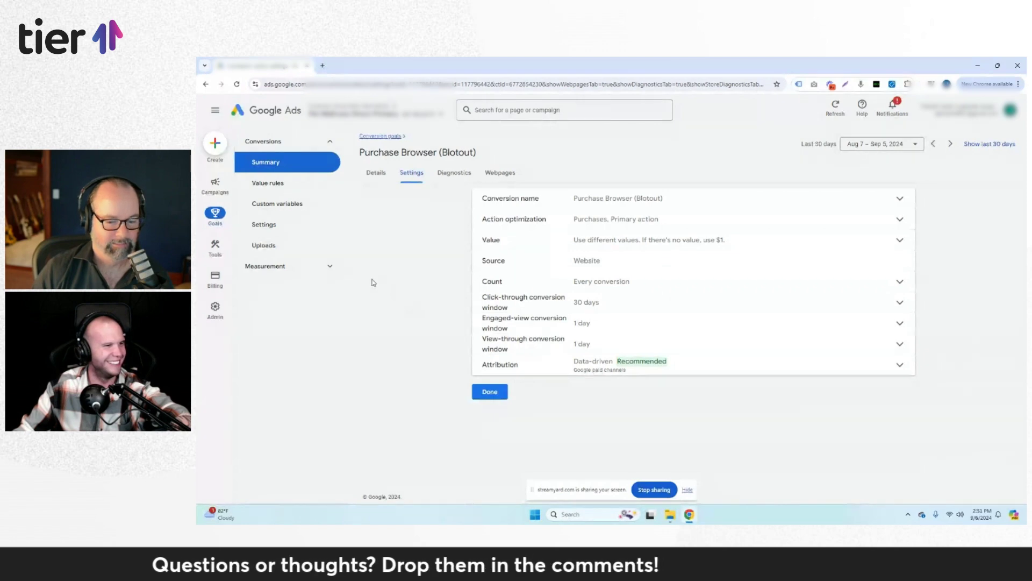
- Expand Shared library from the Tools menu in the left rail
mouse_move(215, 280)
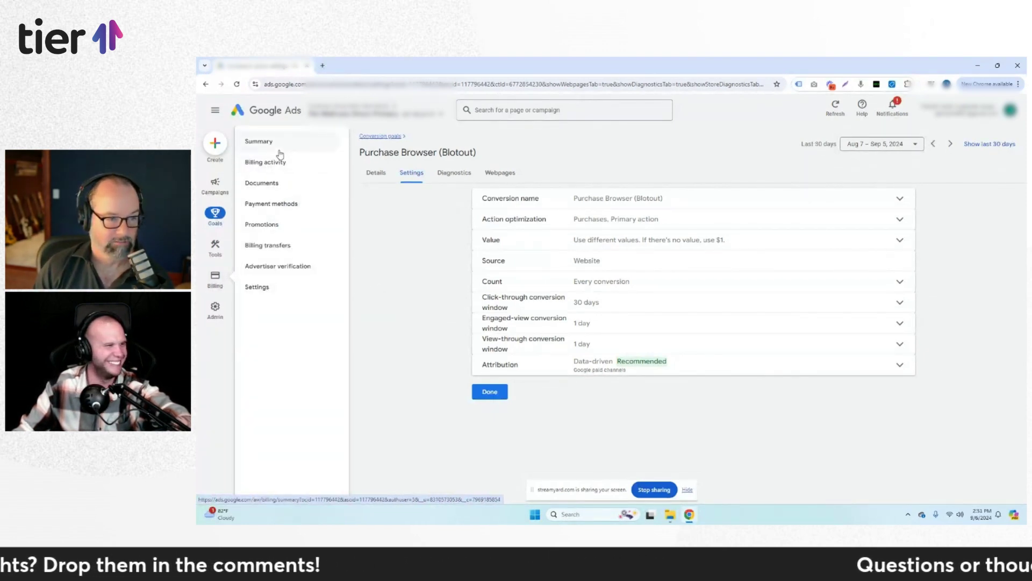
mouse_move(220, 253)
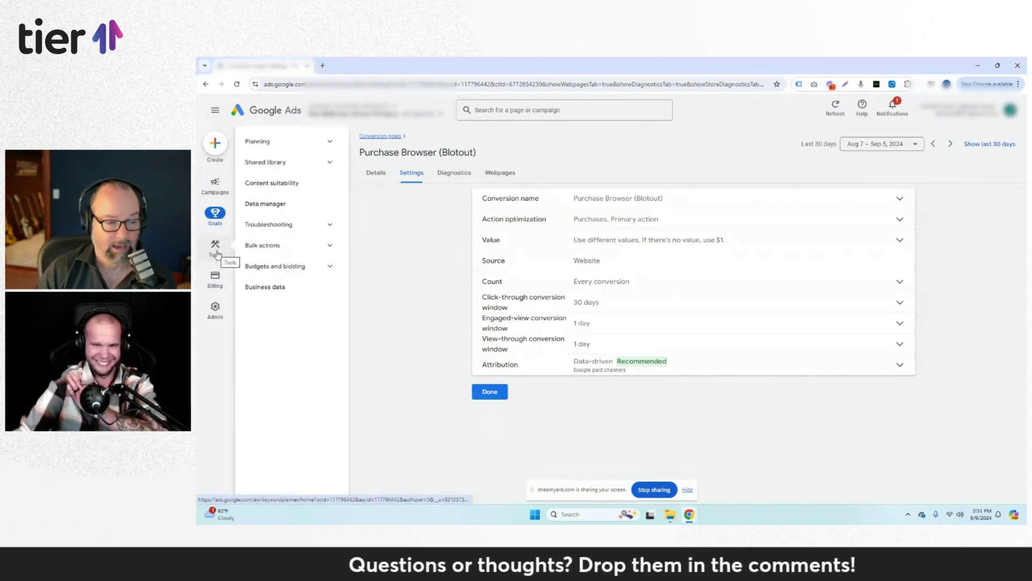
mouse_move(218, 308)
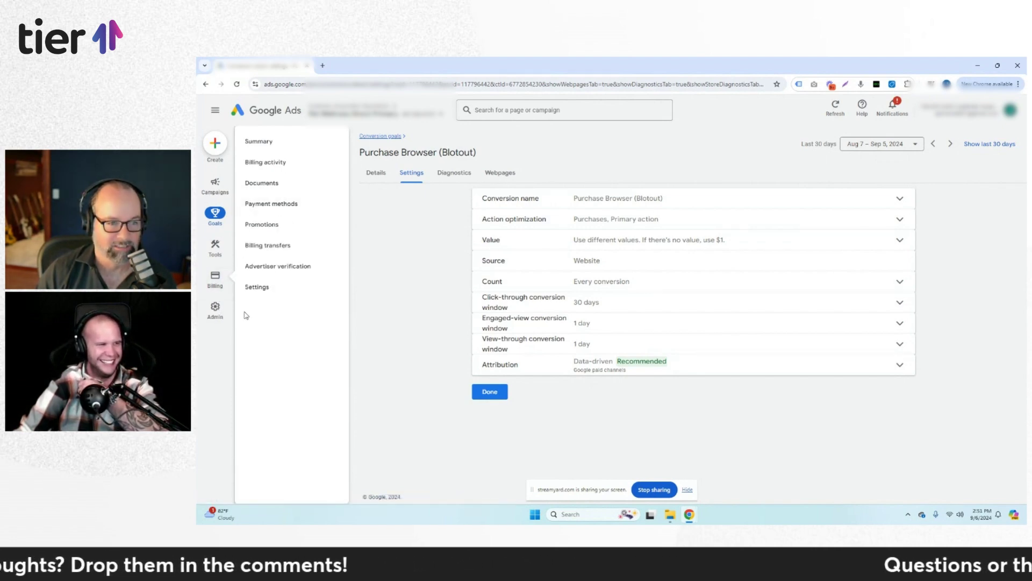
click(266, 170)
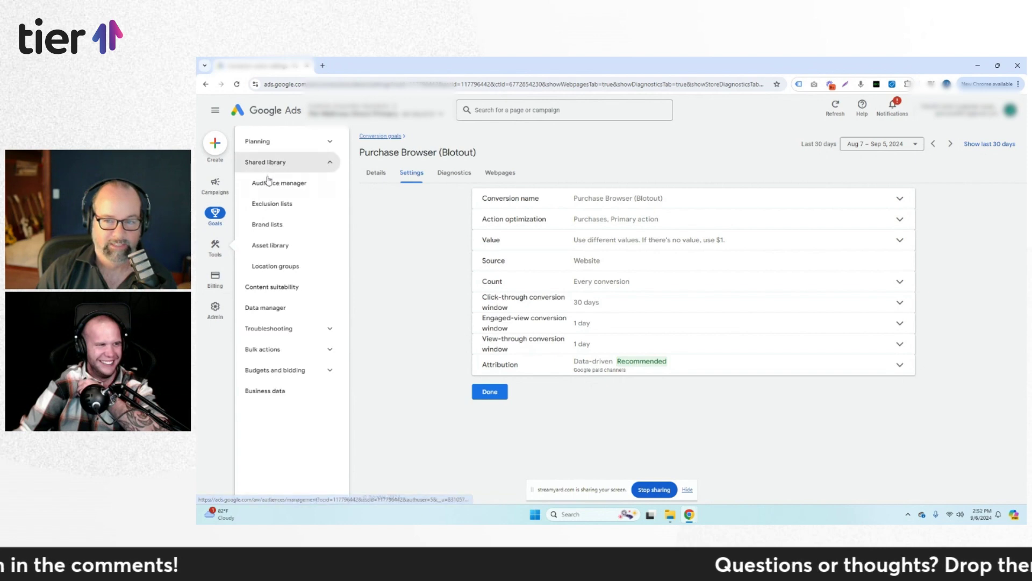
- Open Audience manager and switch to its Your data sources view
click(265, 182)
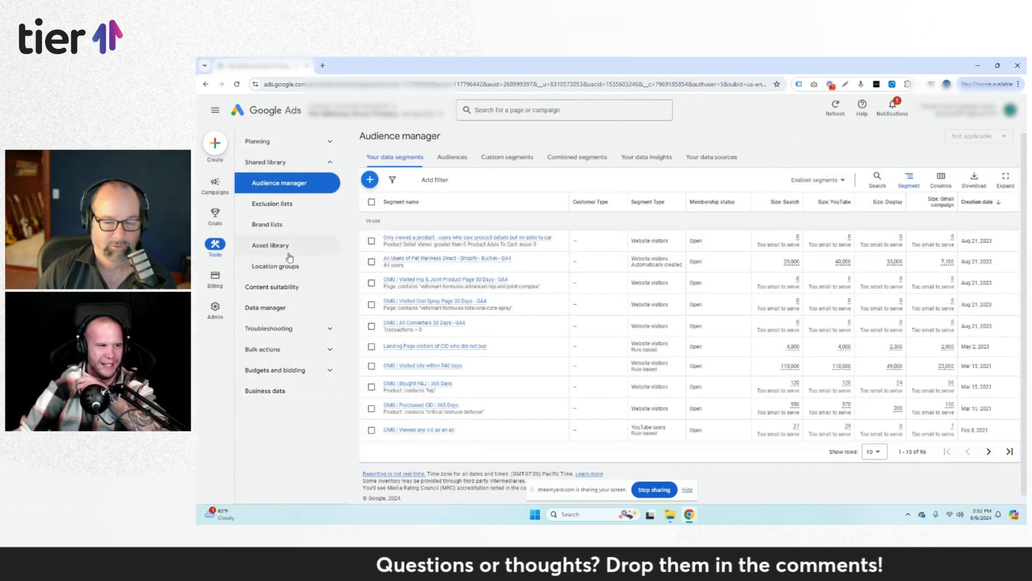
click(704, 159)
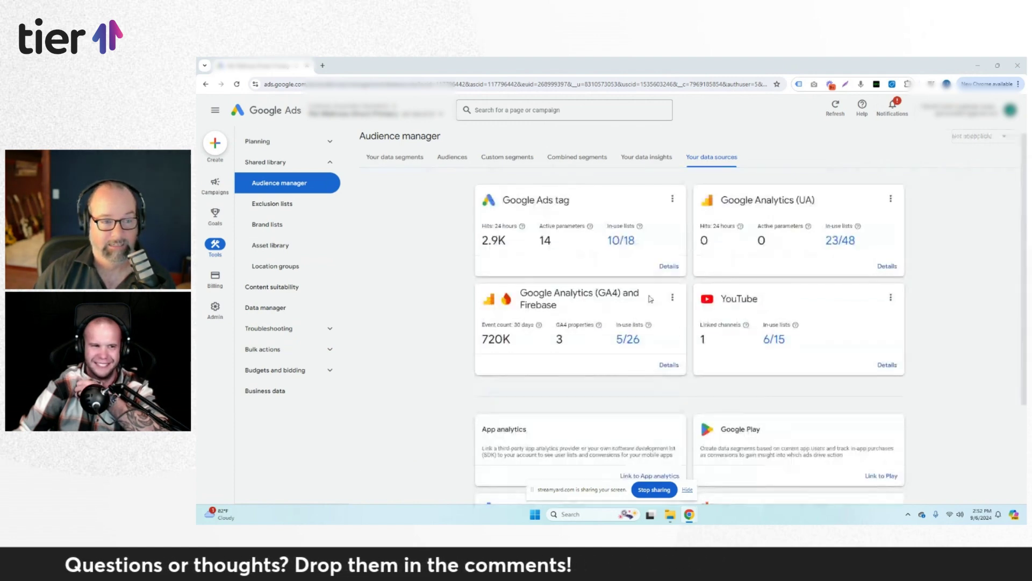
- Open the Google Ads tag details and scroll to its Parameters table, e.g. ecomm_pagetype and event
click(668, 266)
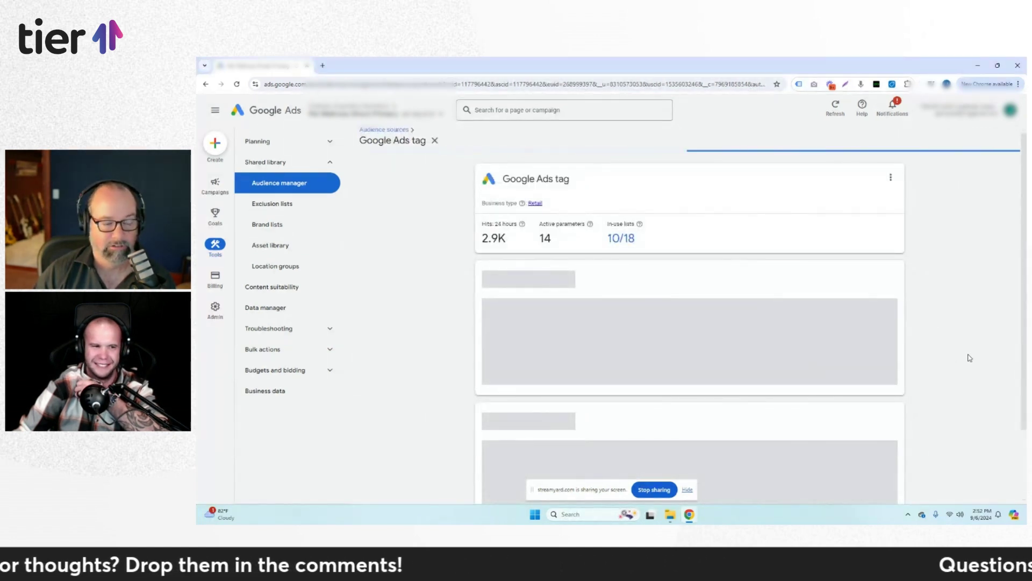
scroll(970, 358, down, 3)
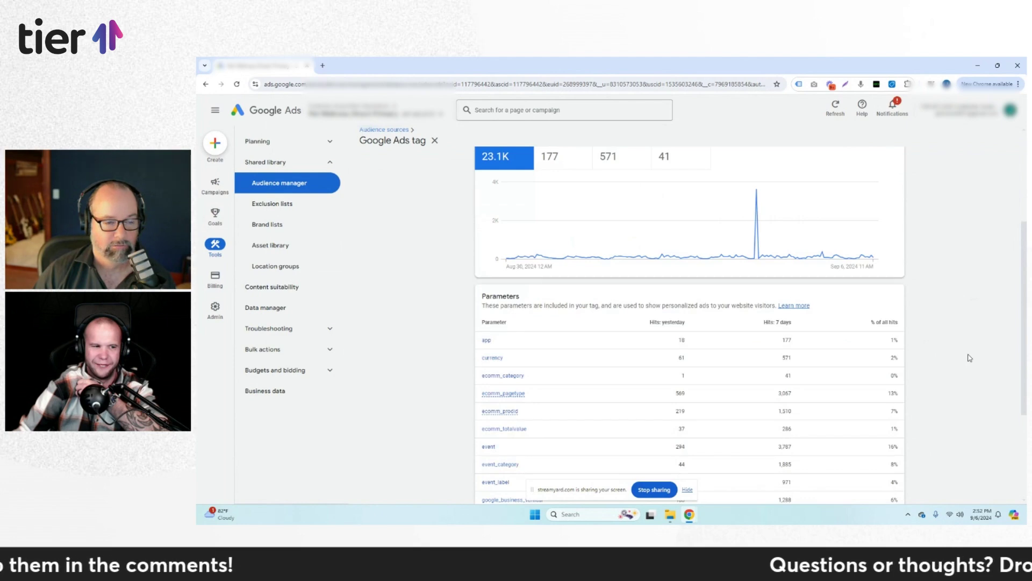
scroll(970, 357, down, 2)
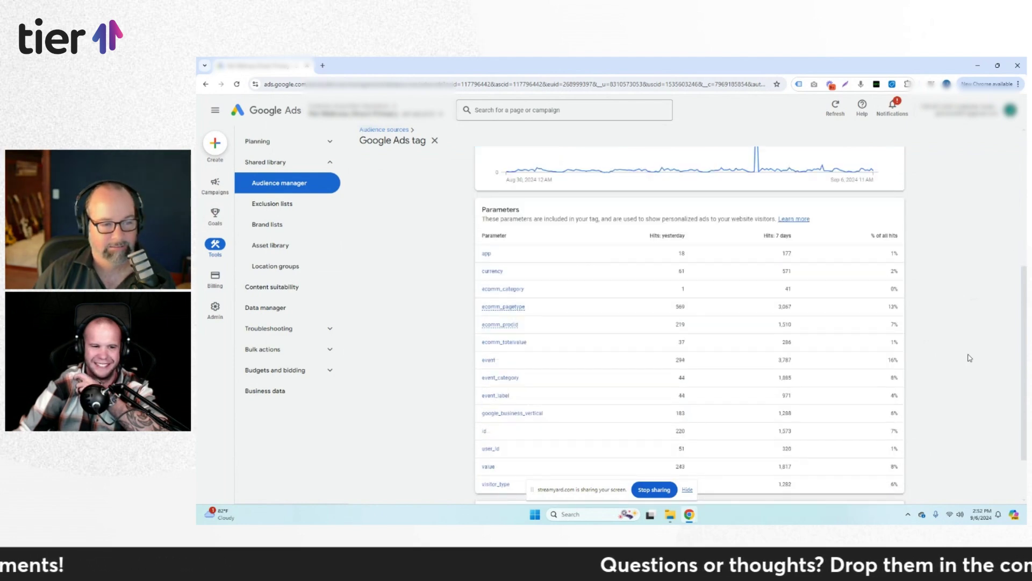
scroll(970, 358, up, 1)
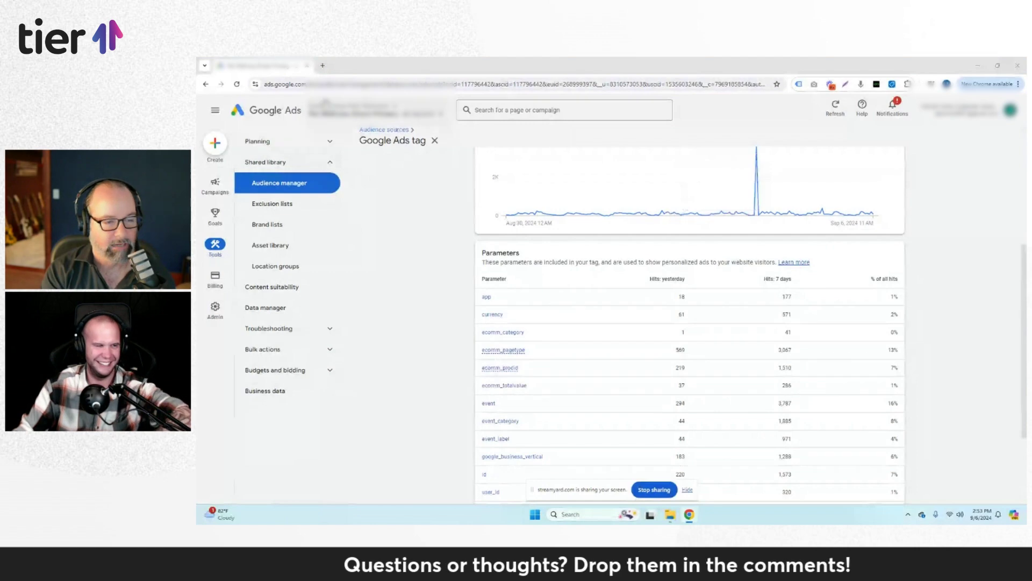
- Load the Google Ads account in a new tab and go to Campaigns > Campaigns
click(323, 66)
key(ctrl+v)
key(Return)
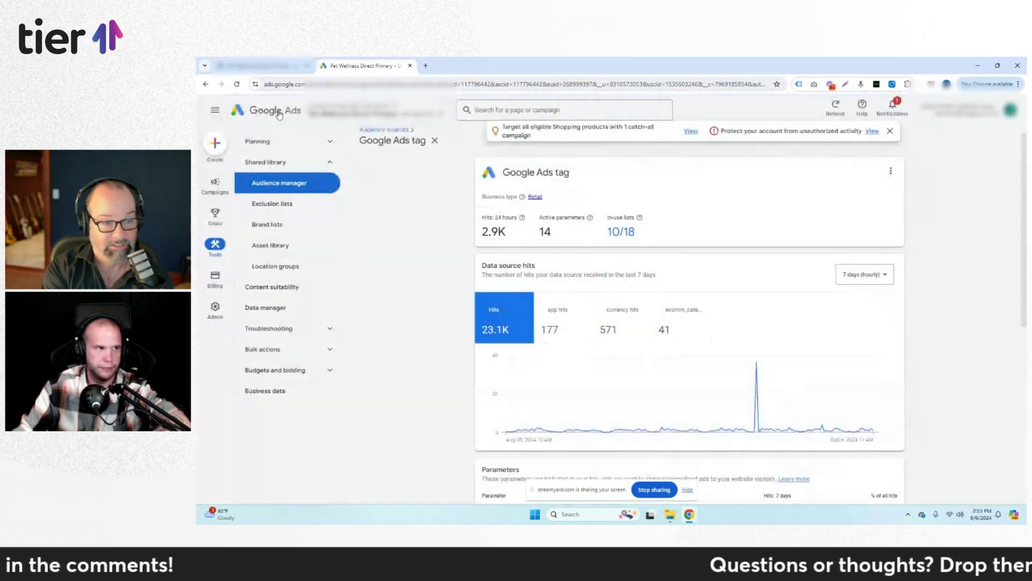
click(215, 183)
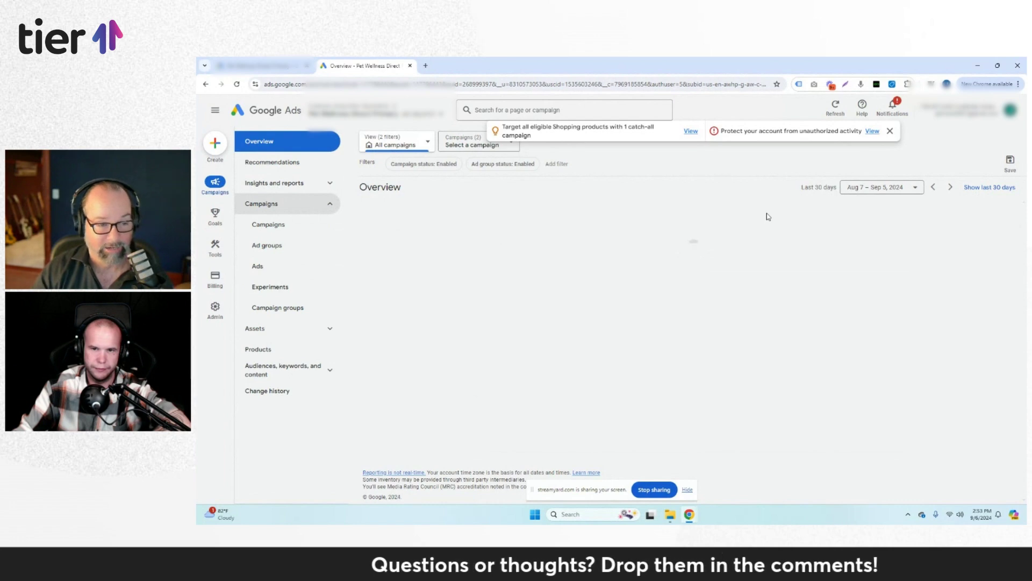
click(312, 226)
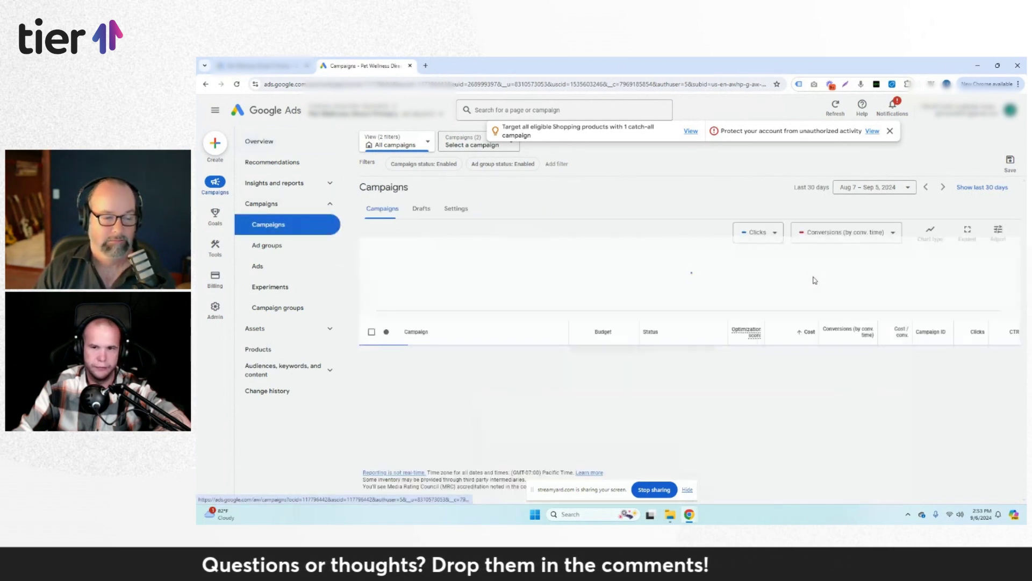
scroll(870, 282, down, 1)
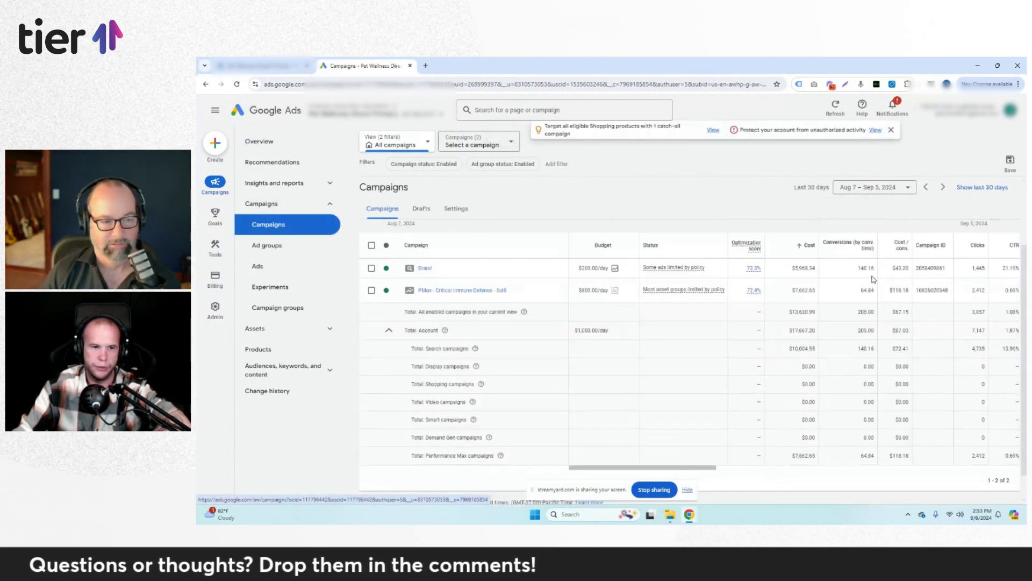
- Review the Conversions segment options for campaigns, then go back to the Google Ads tag details
click(830, 288)
mouse_move(758, 275)
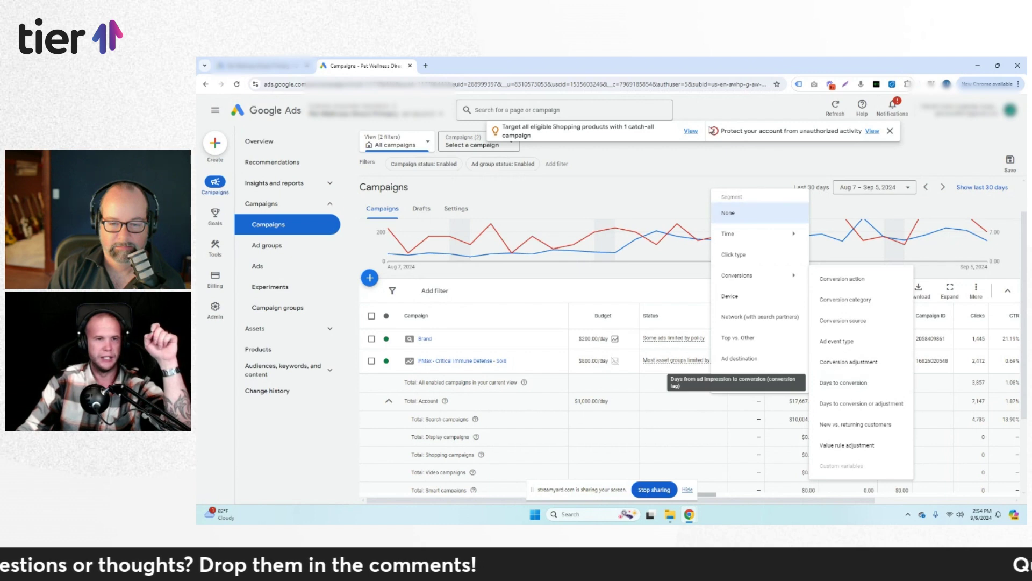
key(alt+Left)
click(410, 319)
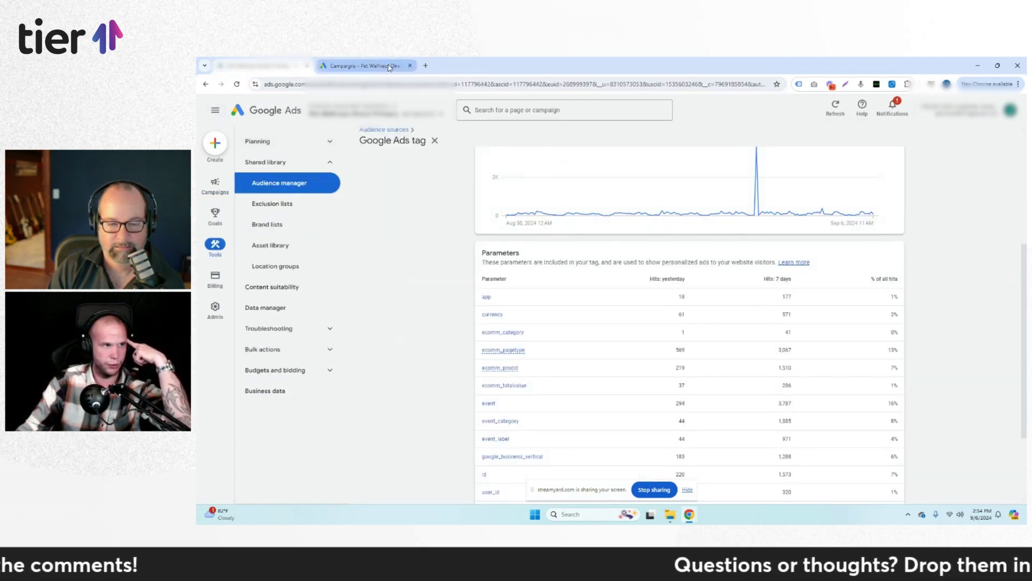
- Close the Google Ads tag tab and dismiss the notification banner above the Campaigns table
click(410, 65)
click(890, 131)
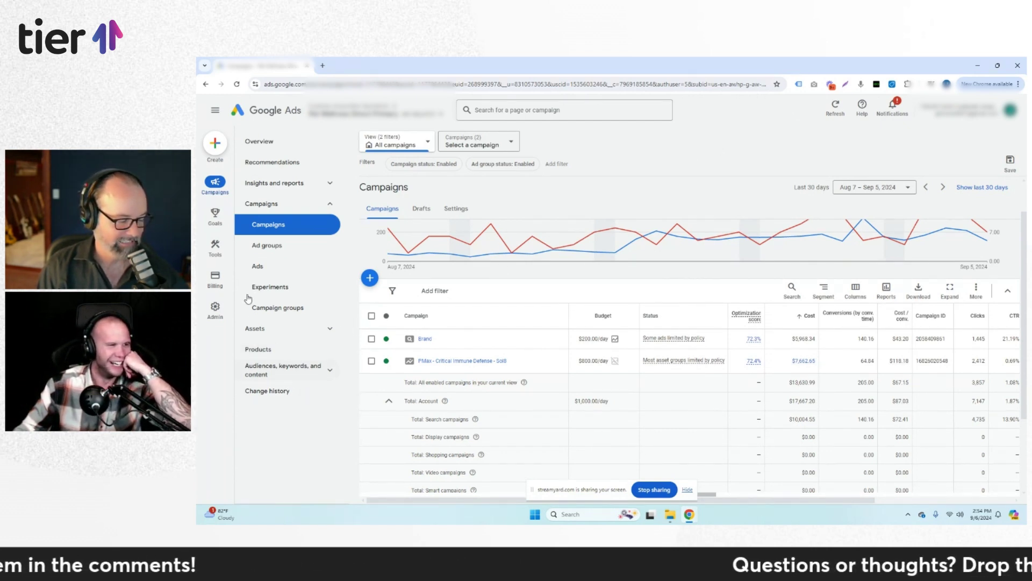
- Open Audience manager from the Shared library and view 'Your data sources'
mouse_move(217, 250)
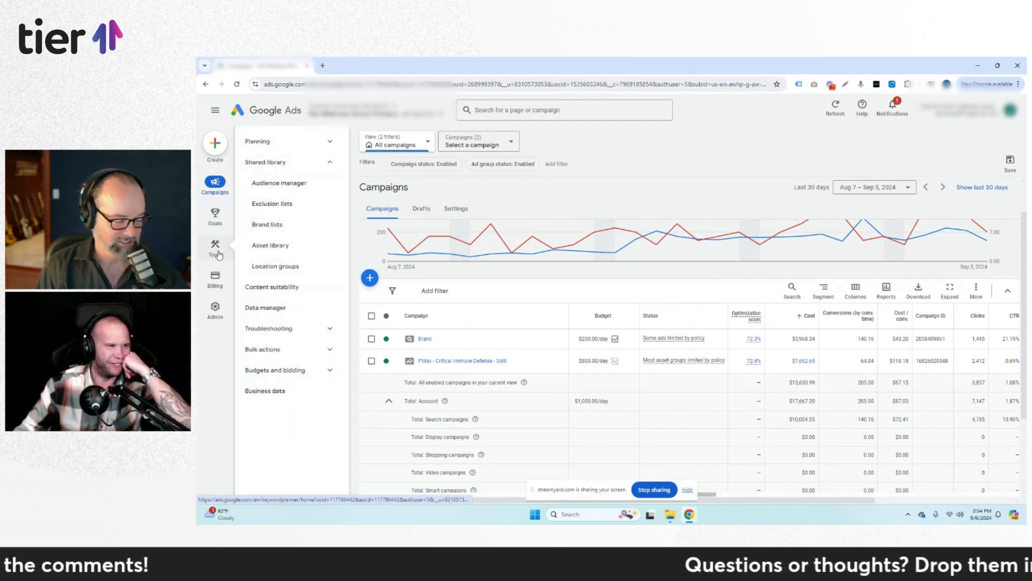
click(292, 186)
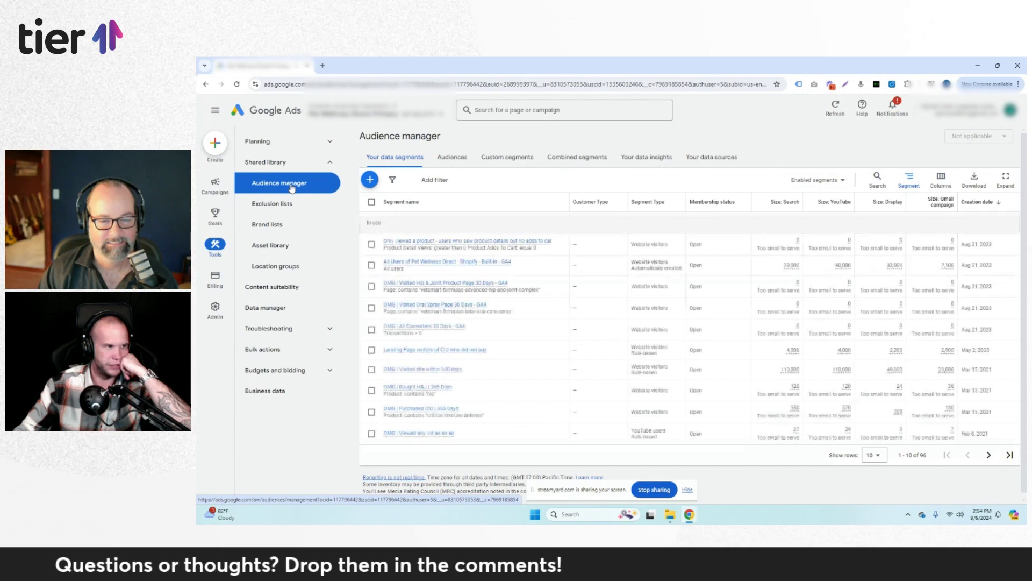
click(721, 160)
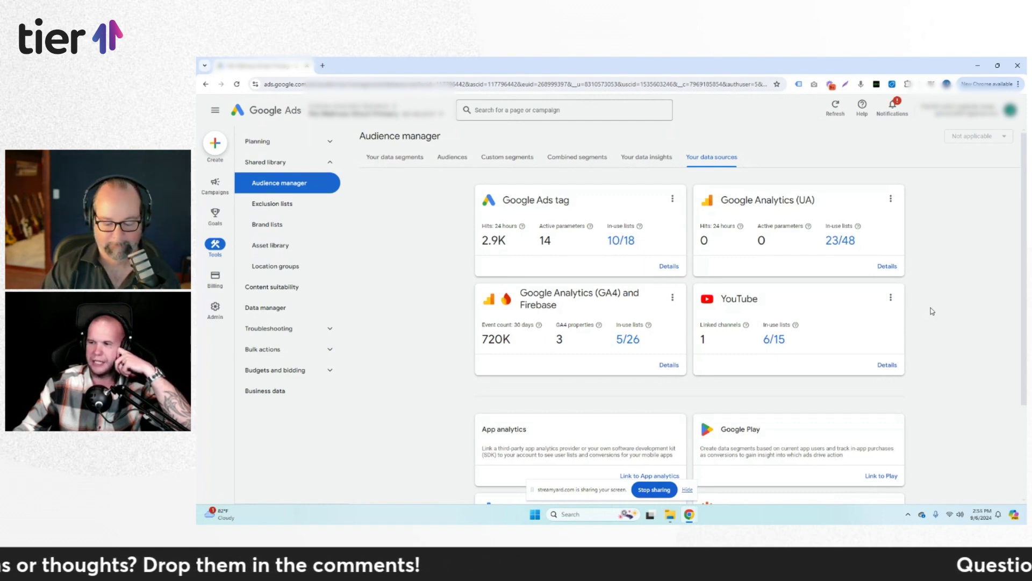
- Open the Google Ads tag details and view the ecomm_prodid parameter's product values
click(669, 266)
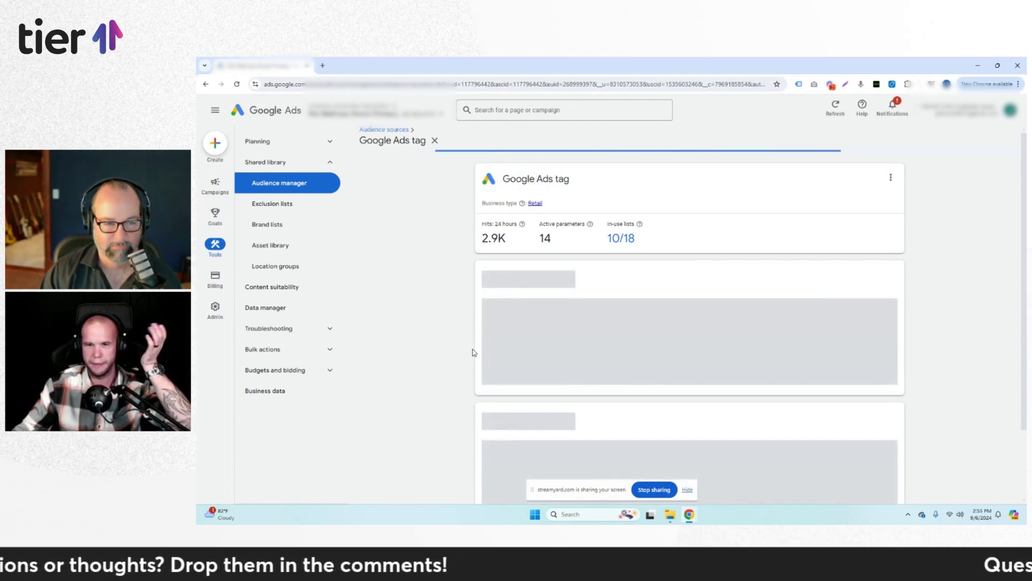
scroll(475, 355, down, 6)
drag(480, 182, 471, 258)
click(463, 365)
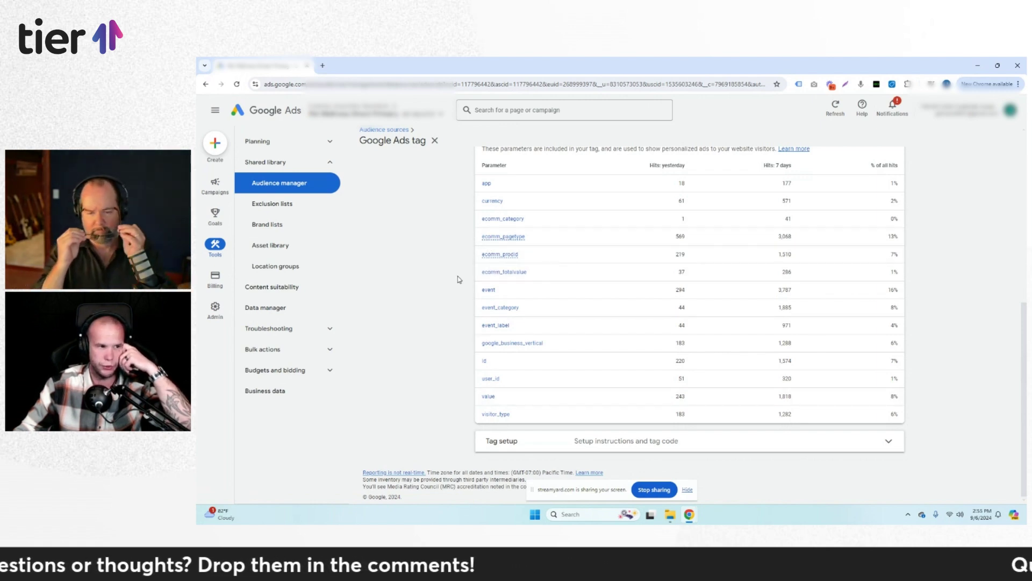
click(489, 257)
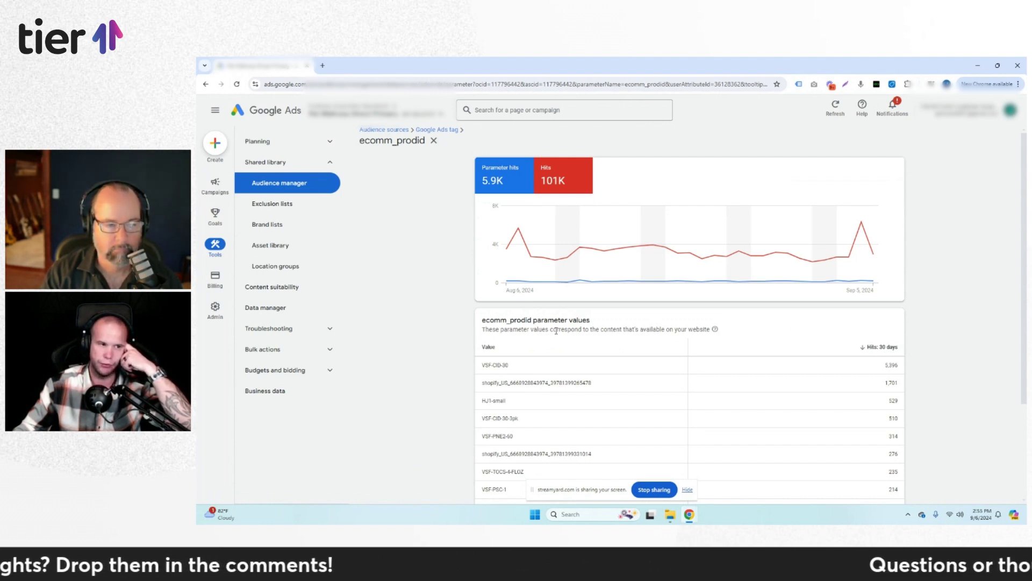
drag(482, 365, 510, 371)
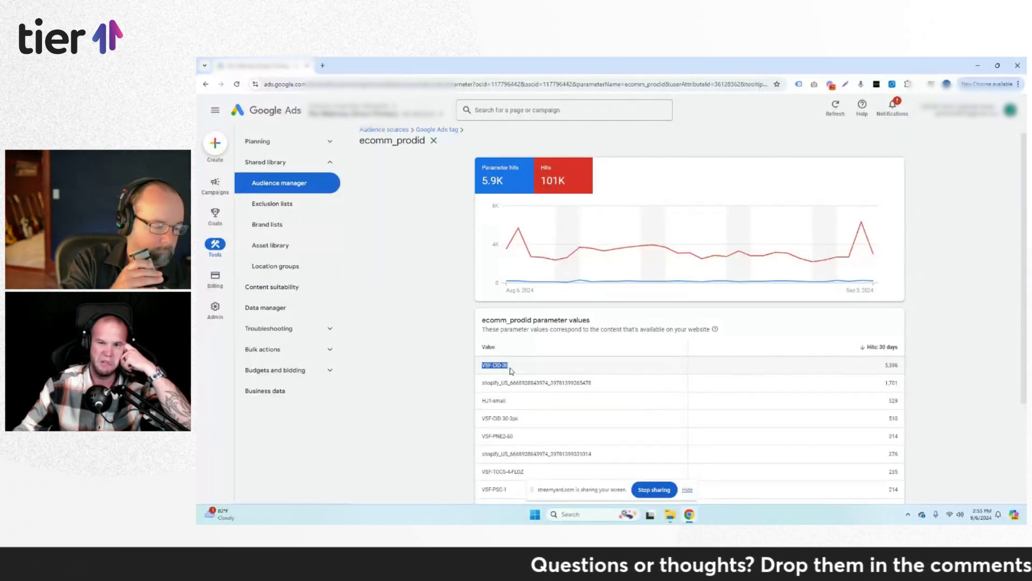
click(517, 367)
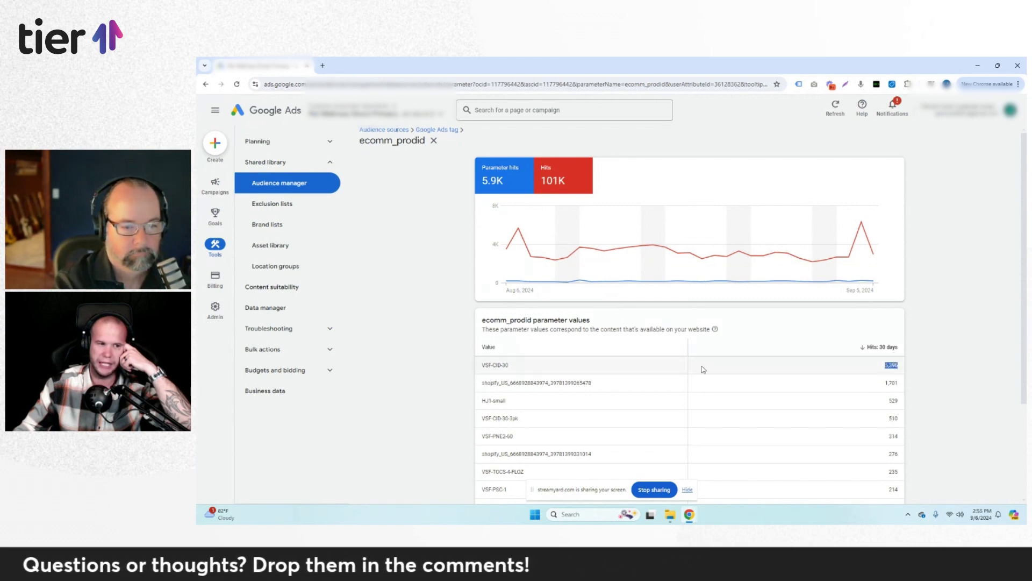
click(483, 365)
drag(483, 365, 510, 368)
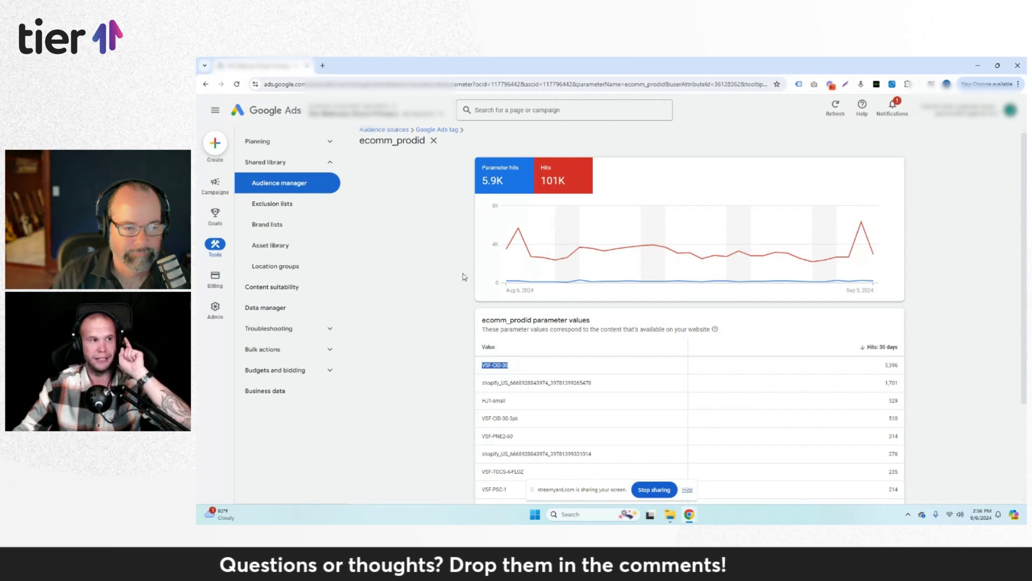
click(588, 85)
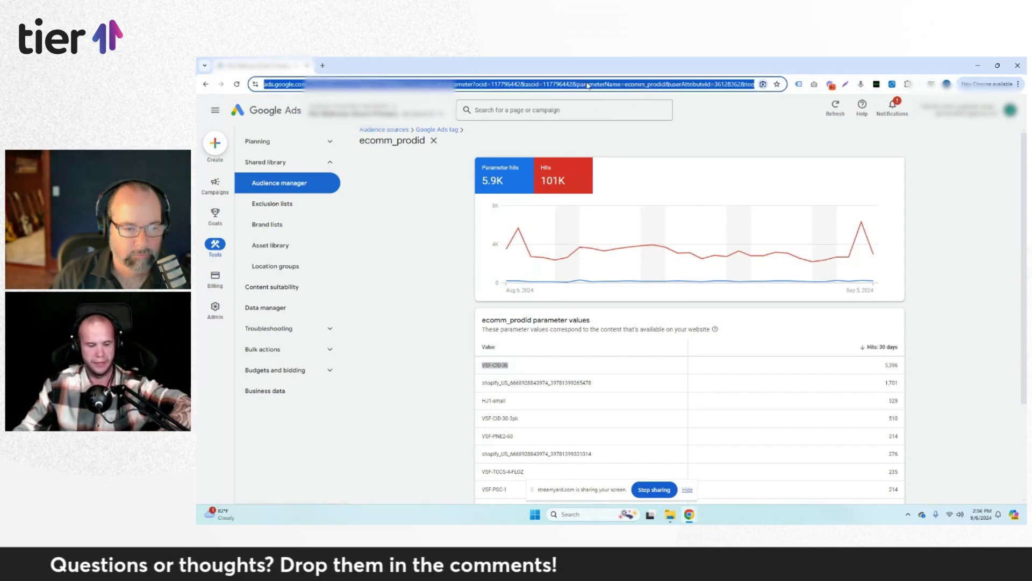
click(891, 199)
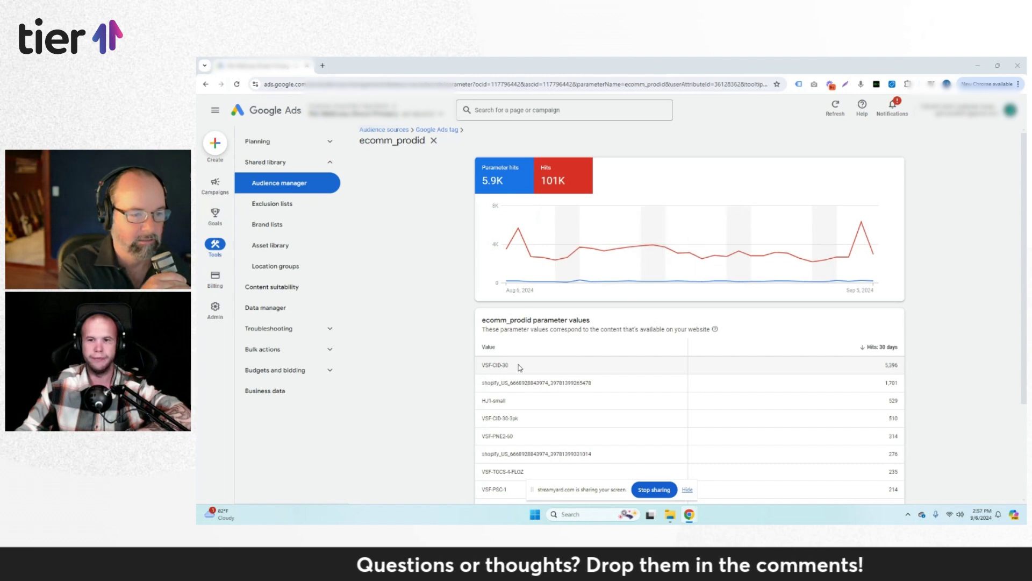
click(487, 348)
click(484, 348)
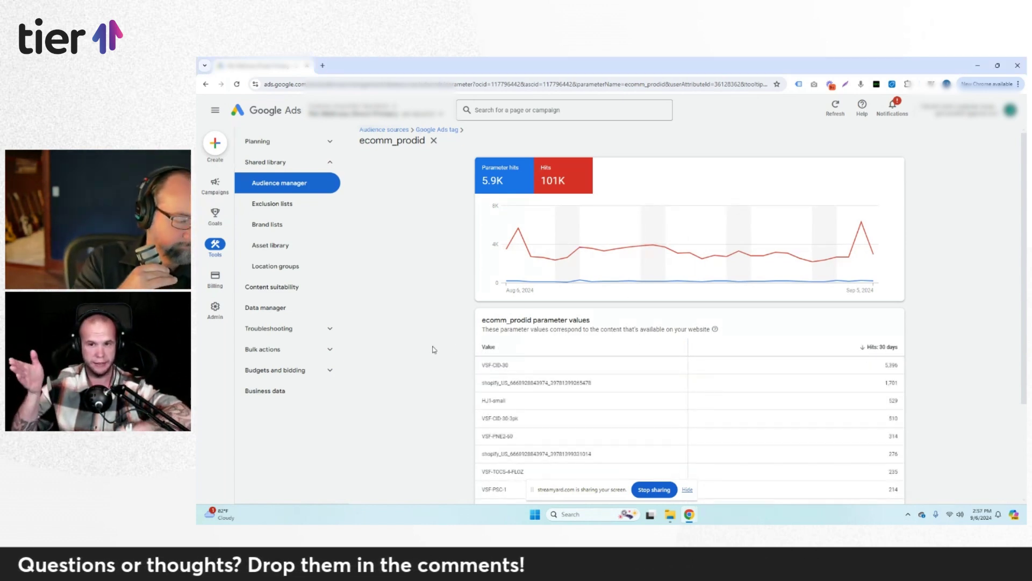